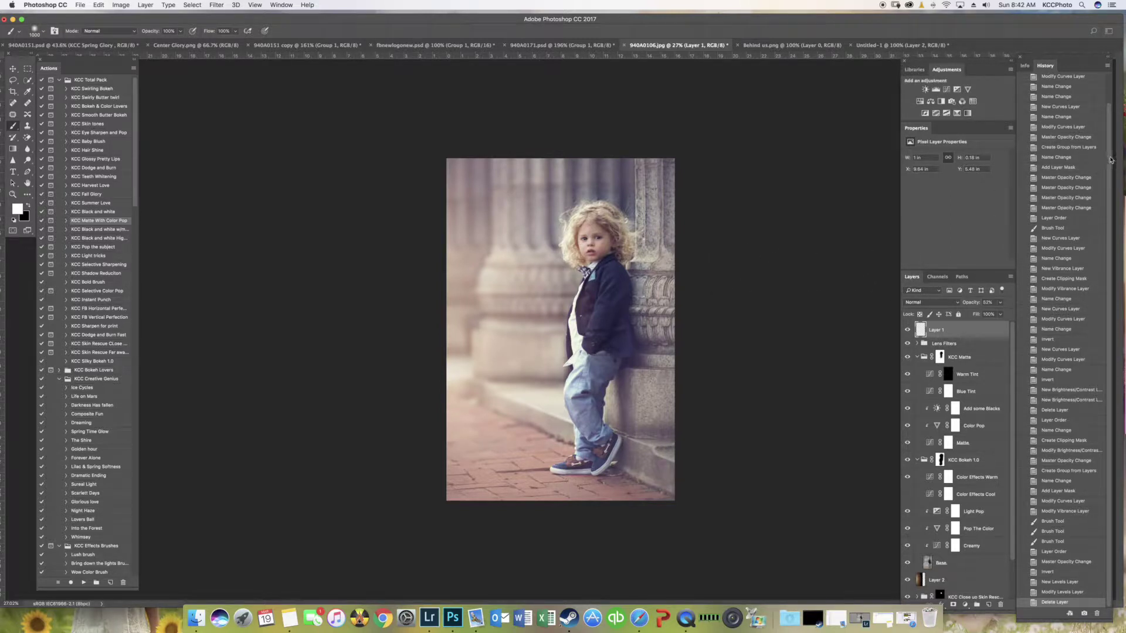
- Save a history snapshot of the current edit and revert the photo to its original 940A0106.psd state
left_click(1083, 613)
scroll(1114, 578, "up", 3)
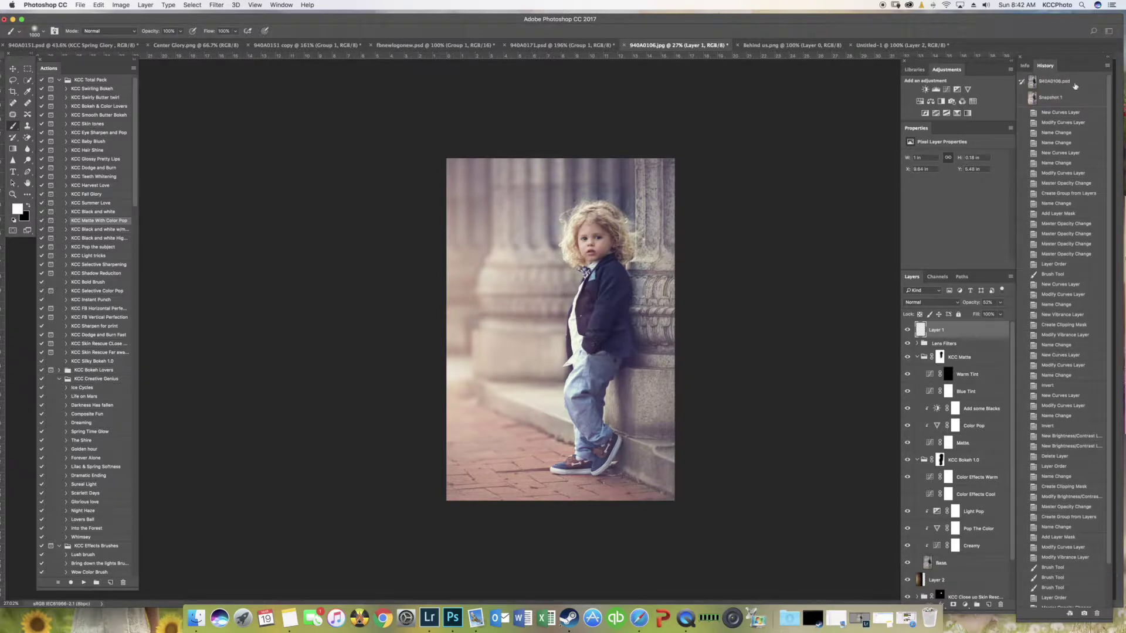
left_click(1074, 83)
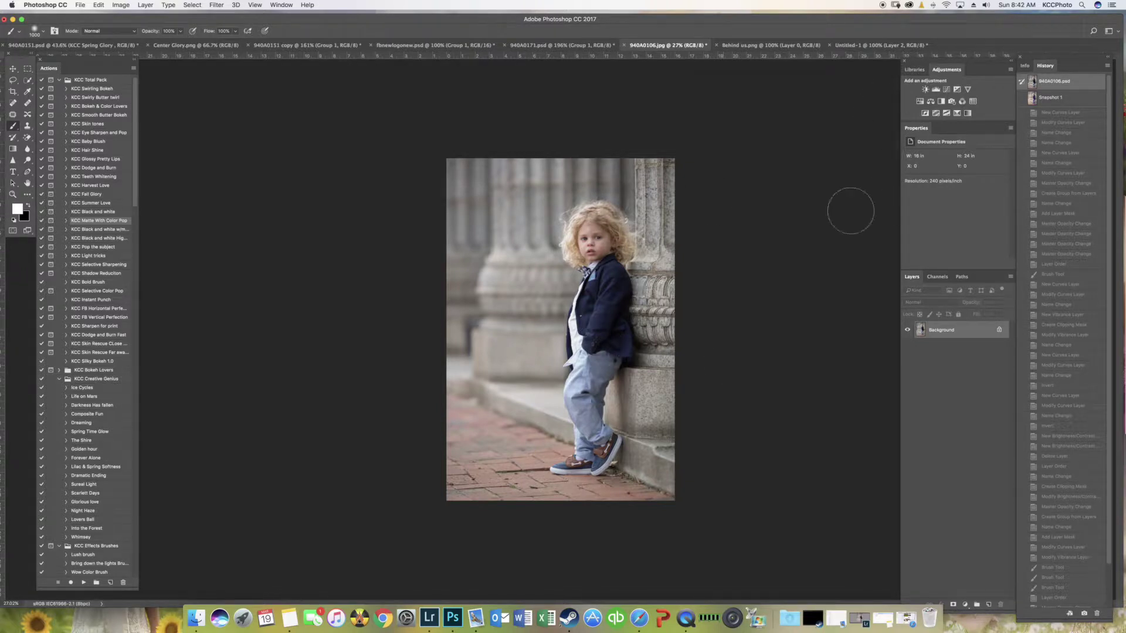
- Run the KCC Paint II action on the original photo
left_click(18, 71)
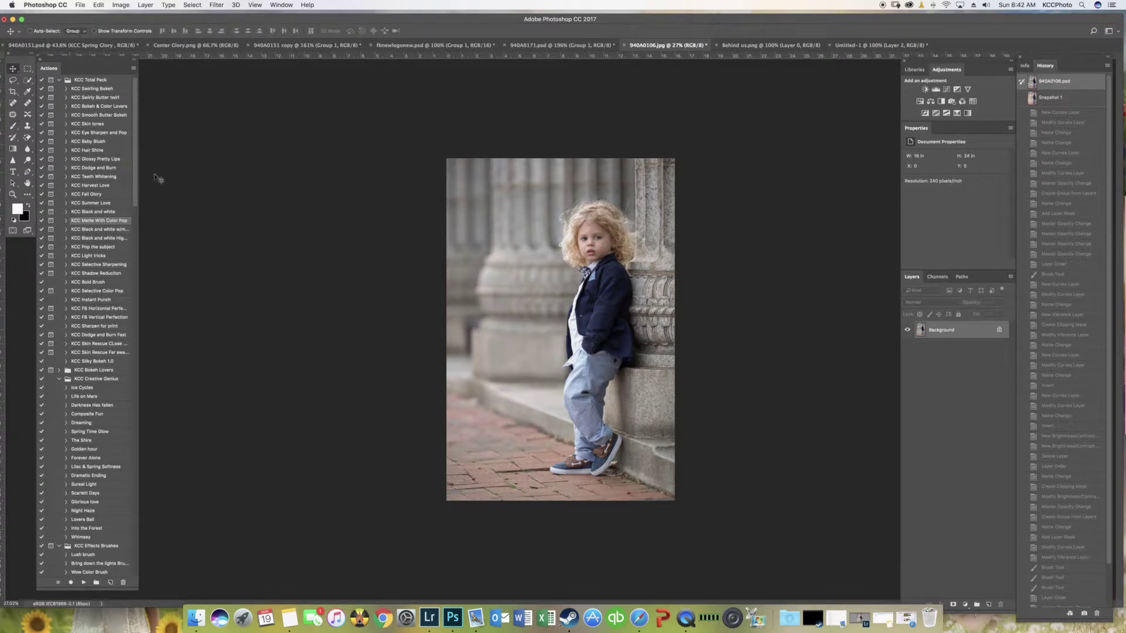
left_click_drag(137, 175, 142, 570)
left_click(95, 564)
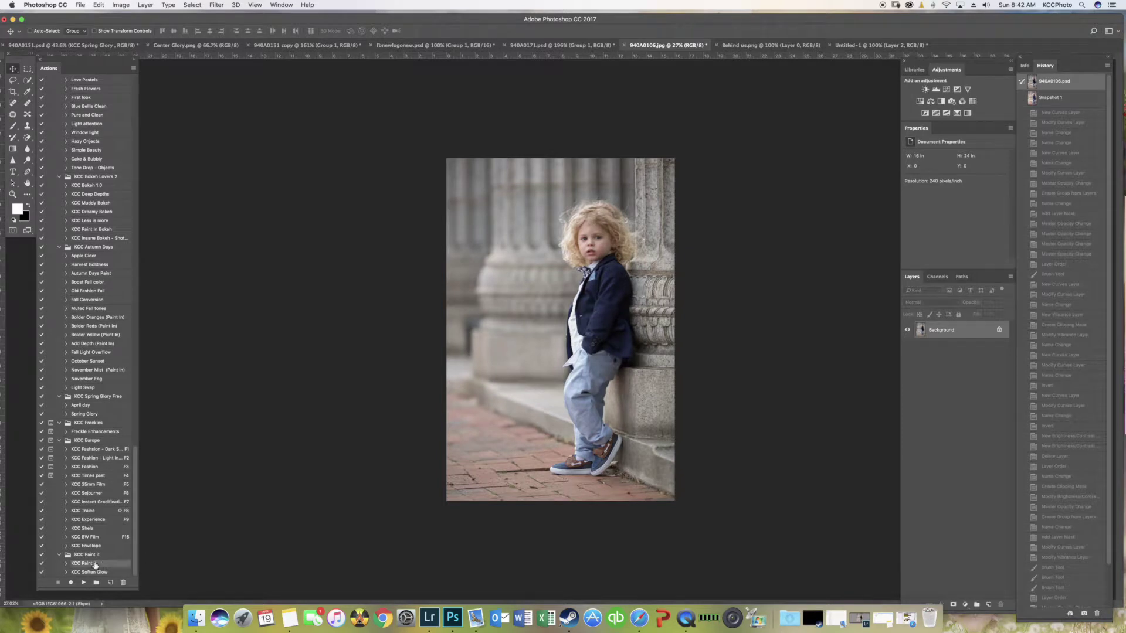
left_click(84, 582)
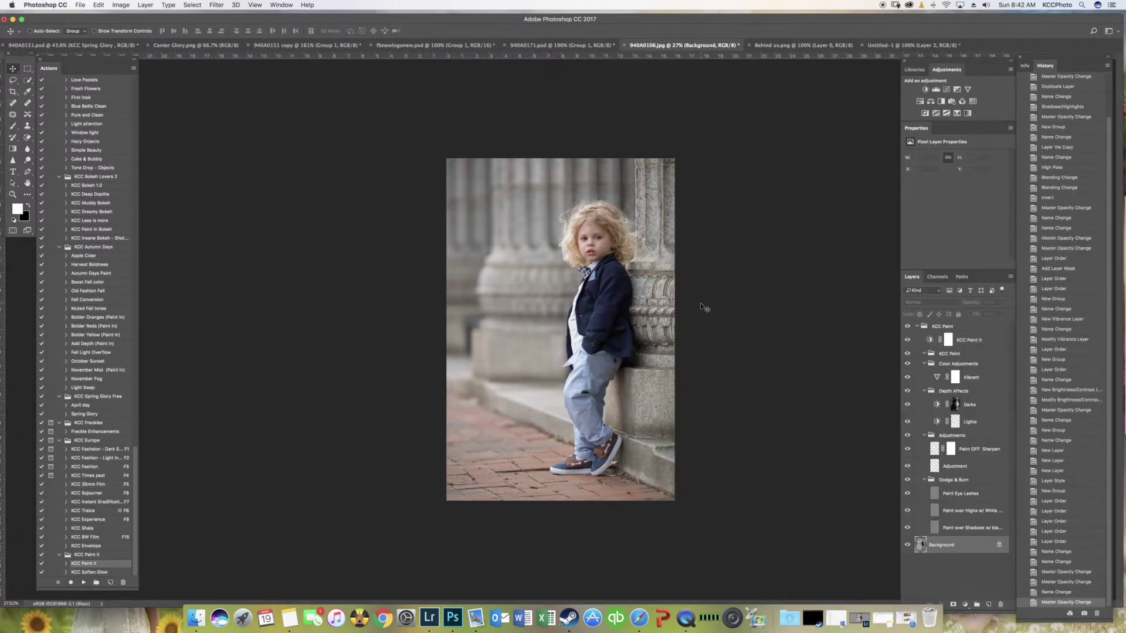
- Compare the photo with and without the KCC Paint group by toggling its visibility
left_click(908, 326)
left_click(907, 326)
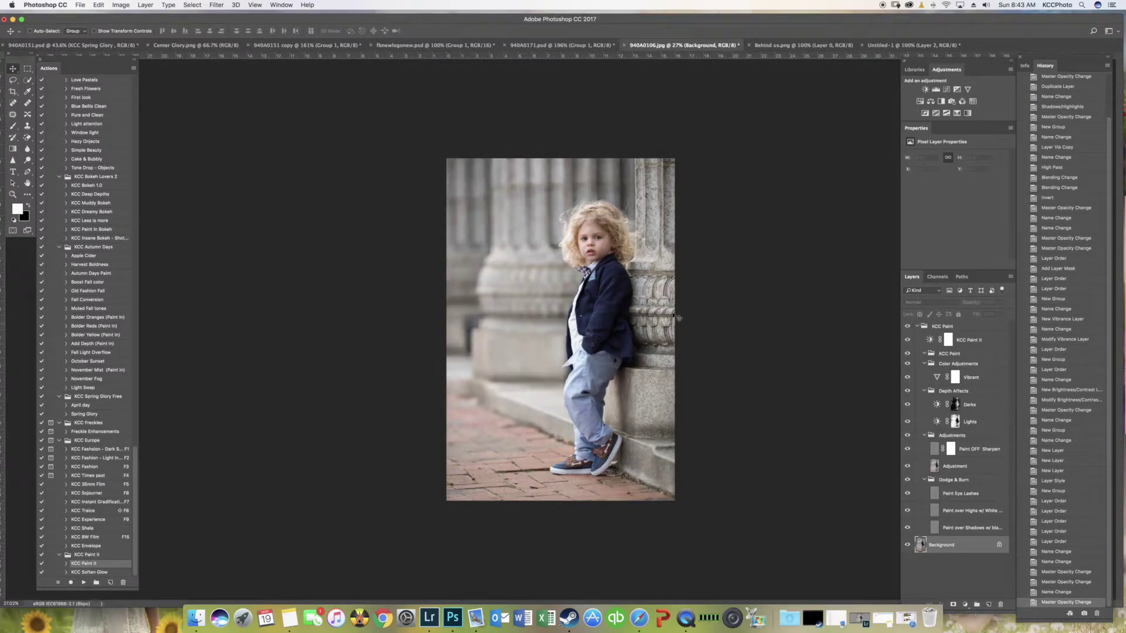
left_click(908, 326)
left_click(908, 327)
left_click(917, 326)
left_click(908, 326)
left_click(908, 327)
left_click(916, 326)
- Lower the opacity of the Lights layer in the KCC Paint group's Depth Effects and collapse the group
left_click(973, 420)
left_click(1000, 302)
left_click_drag(1001, 315, 988, 315)
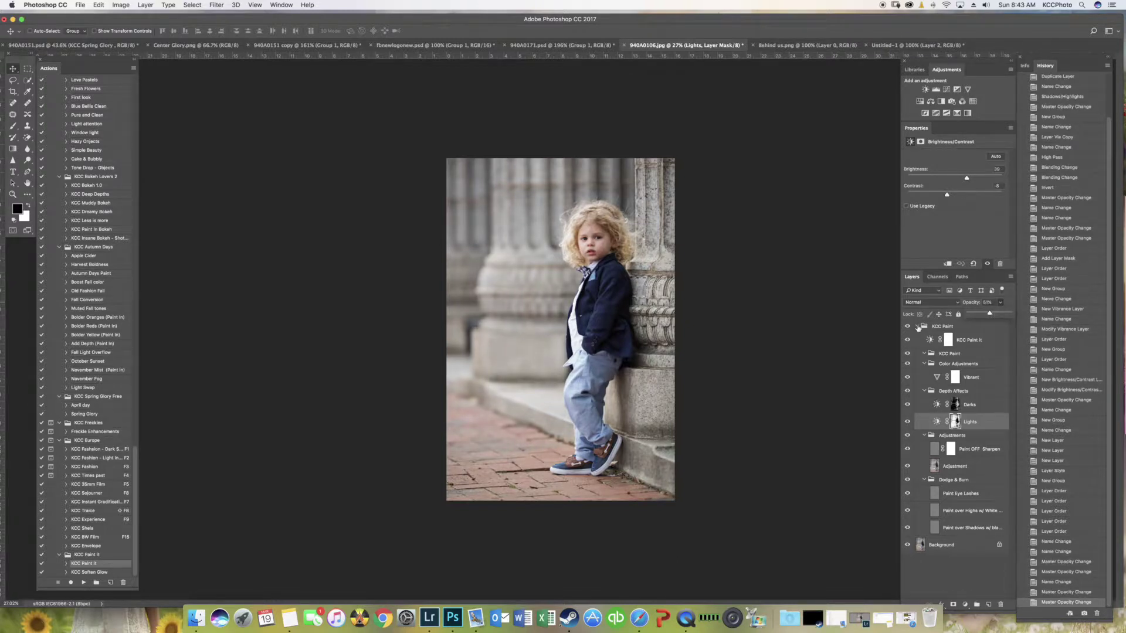
left_click_drag(990, 314, 993, 315)
left_click(917, 327)
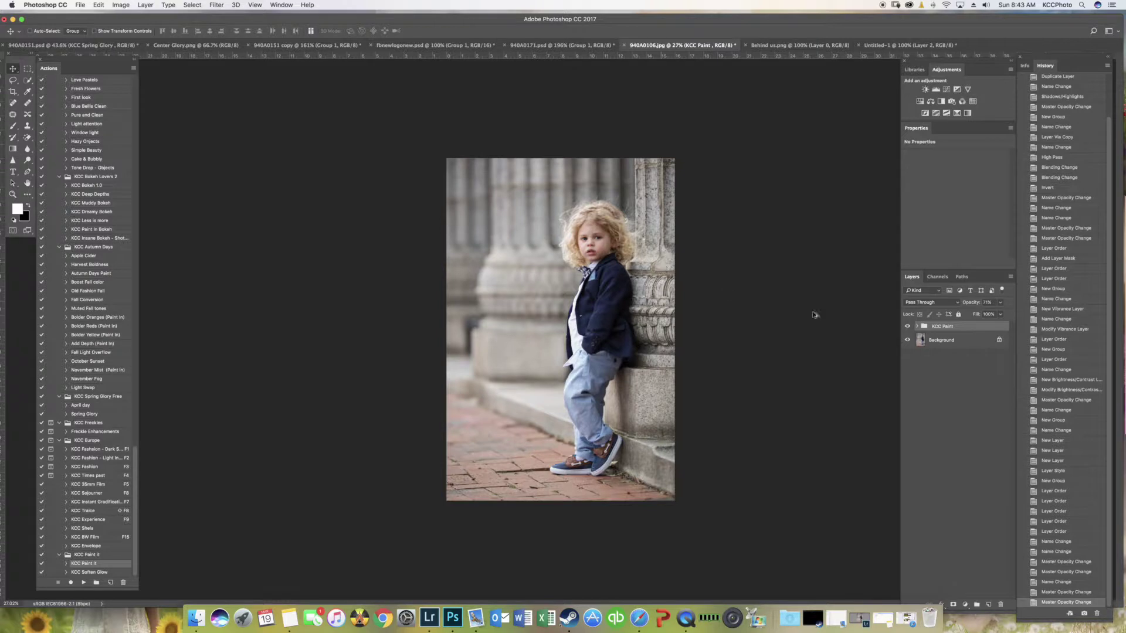
- Check the before and after of the collapsed KCC Paint group with the adjusted Lights layer
left_click(907, 326)
left_click(907, 327)
left_click(907, 326)
- Add a new empty layer directly above the Background layer for painting on the child's eyes
left_click(958, 344)
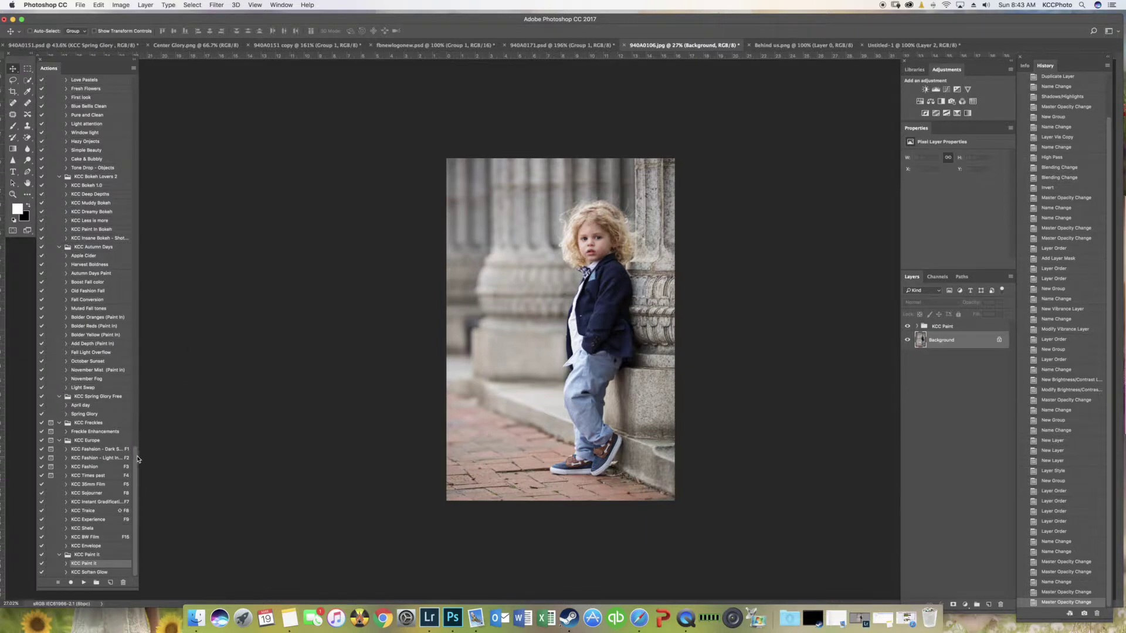
left_click_drag(137, 459, 145, 404)
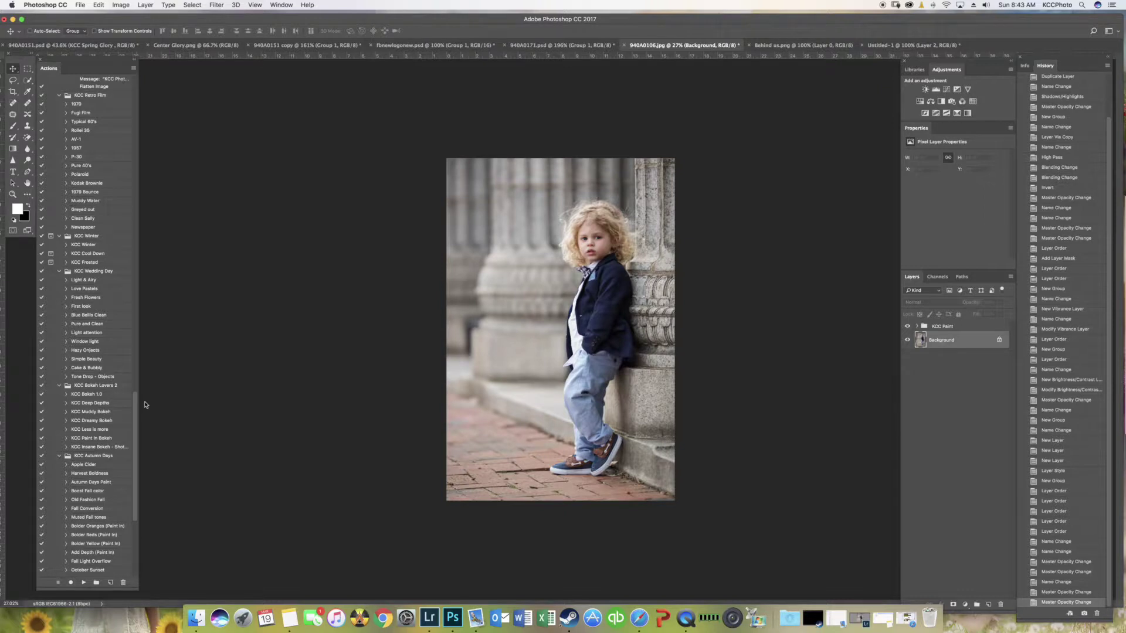
left_click_drag(145, 405, 188, 83)
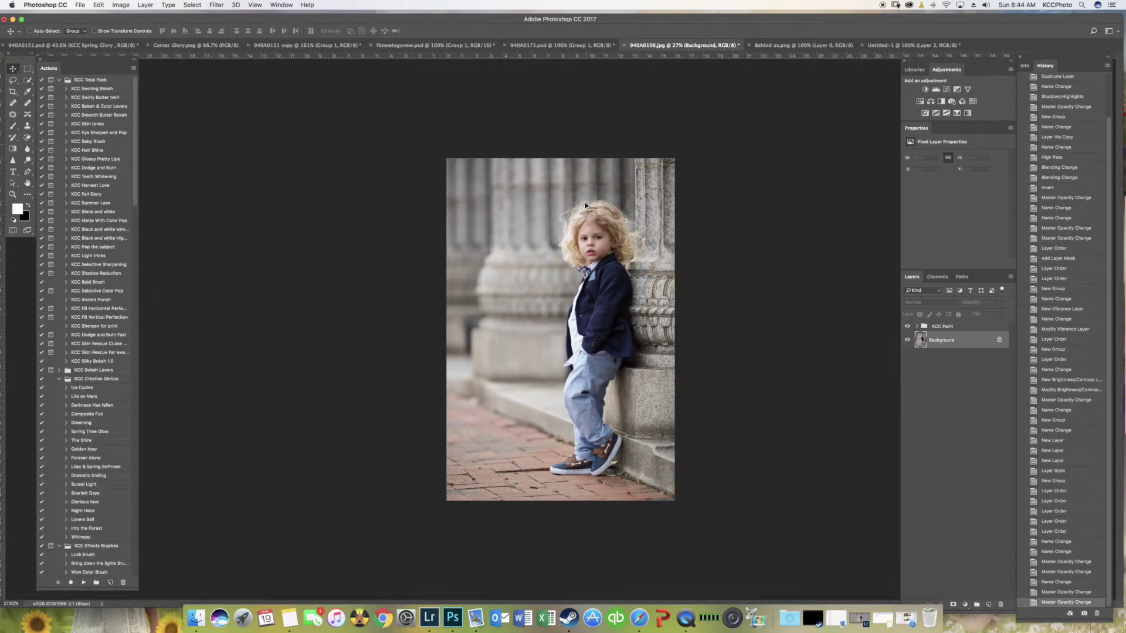
scroll(586, 206, "up", 5)
scroll(585, 206, "up", 3)
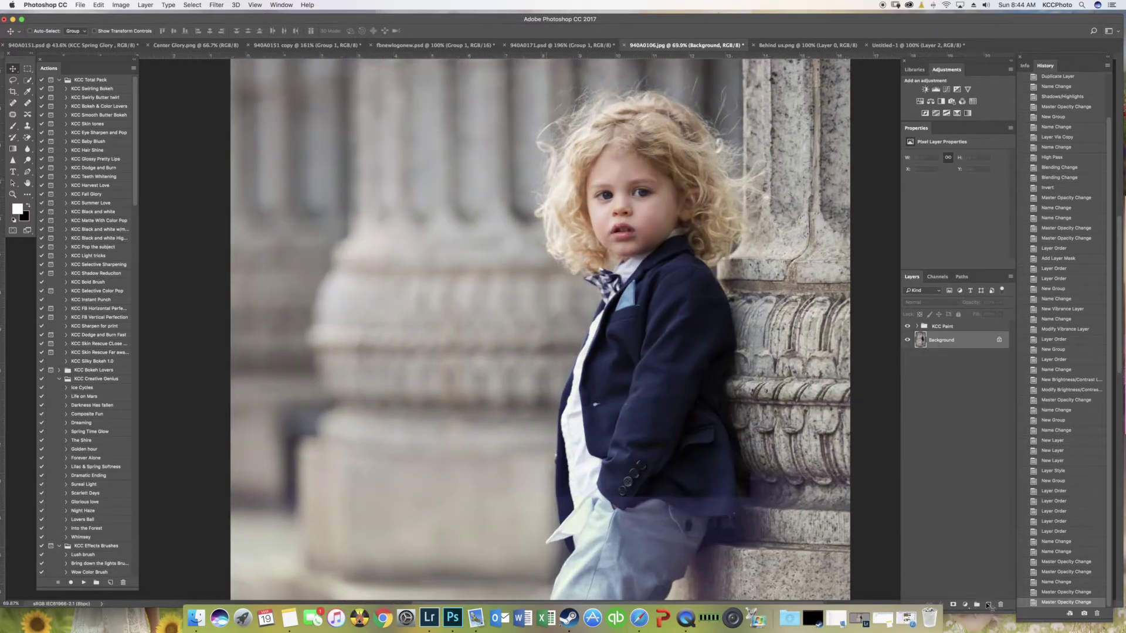
left_click(989, 605)
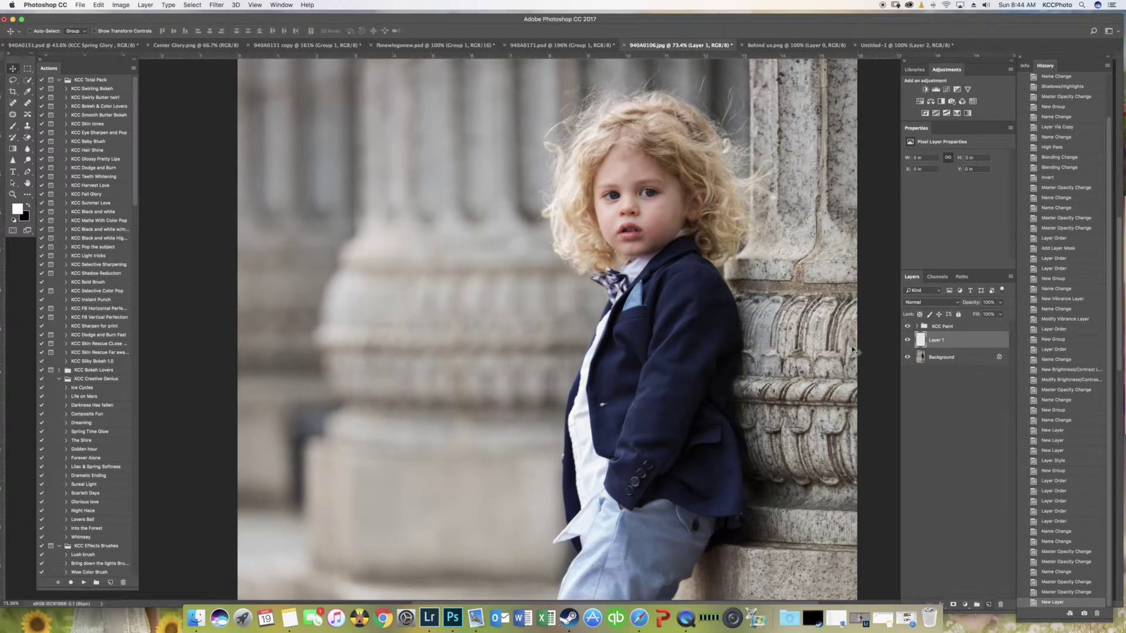
- Paint white over both of the child's irises with a very small brush and lower the new layer's opacity
key("b")
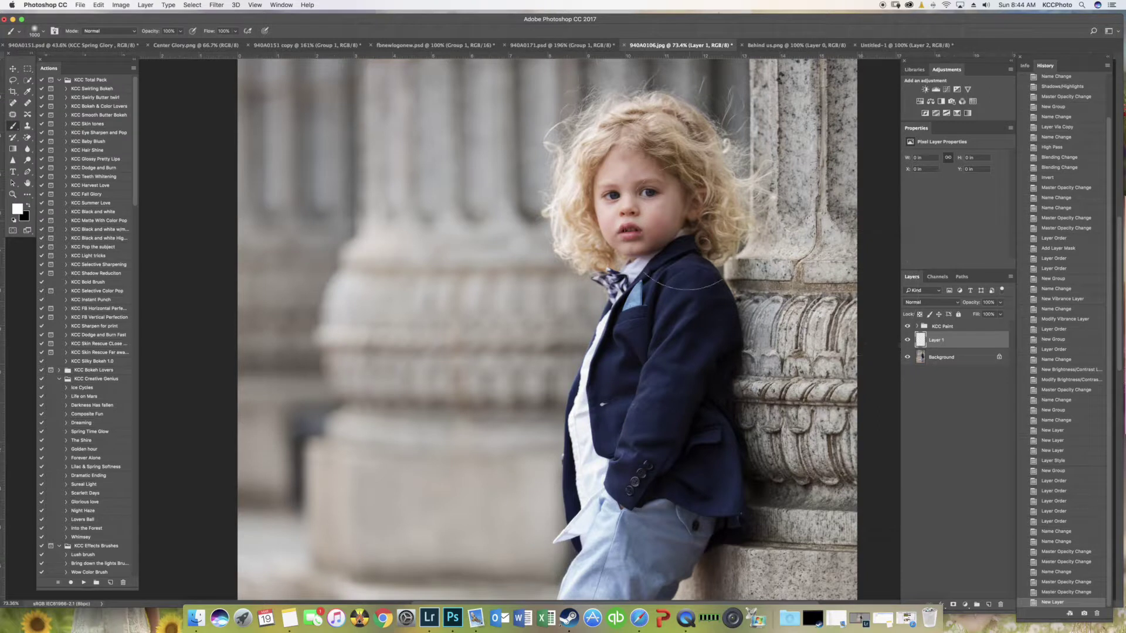
key("bracketleft")
scroll(615, 176, "up", 3)
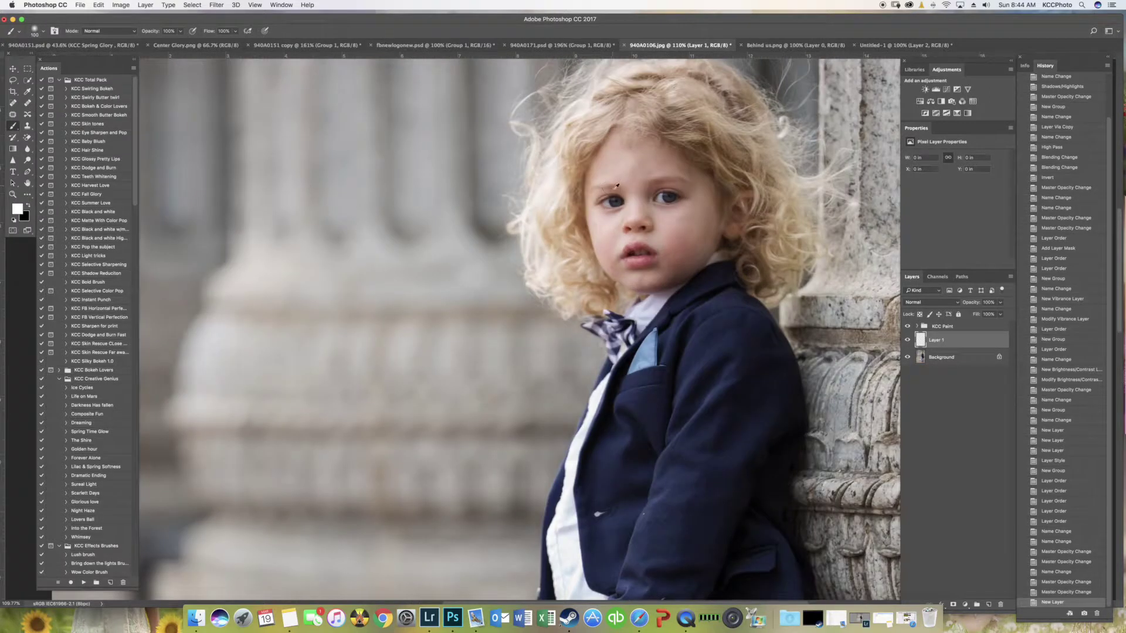
scroll(618, 196, "up", 2)
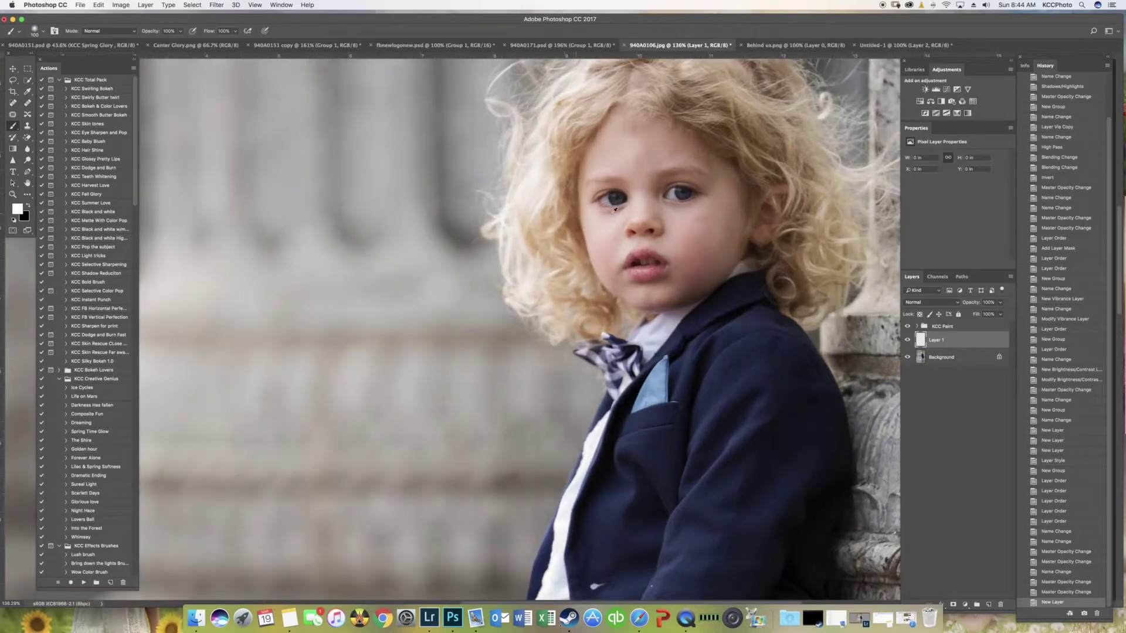
key("bracketleft")
key("bracketleft")
key("bracketleft")
key("bracketleft")
key("bracketleft")
key("bracketleft")
key("bracketleft")
left_click(613, 196)
left_click(614, 197)
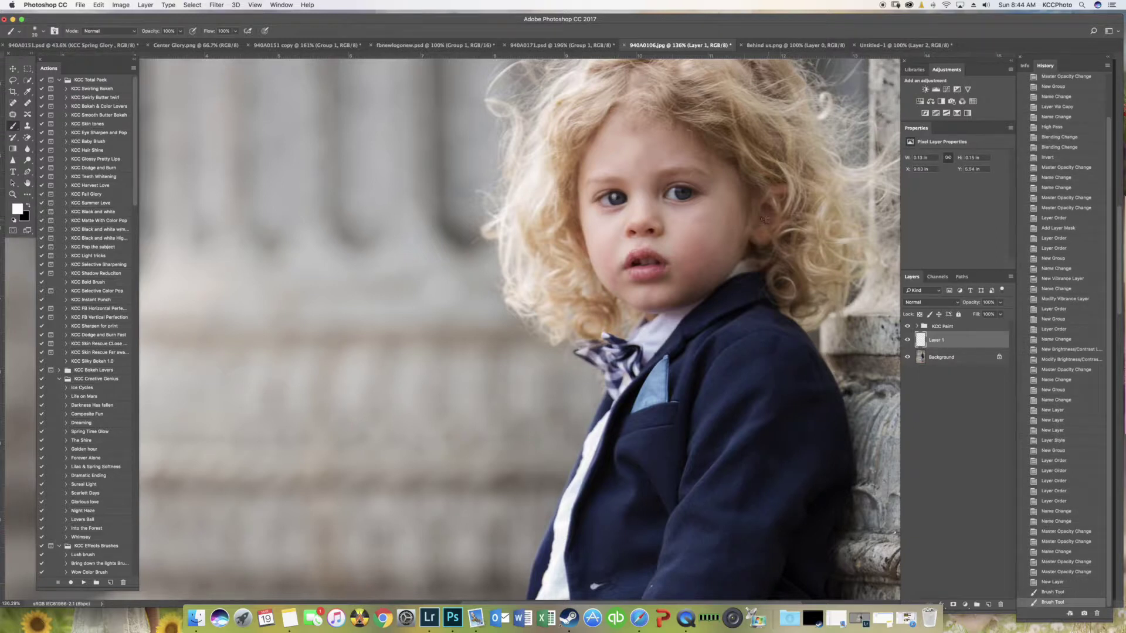
left_click(680, 193)
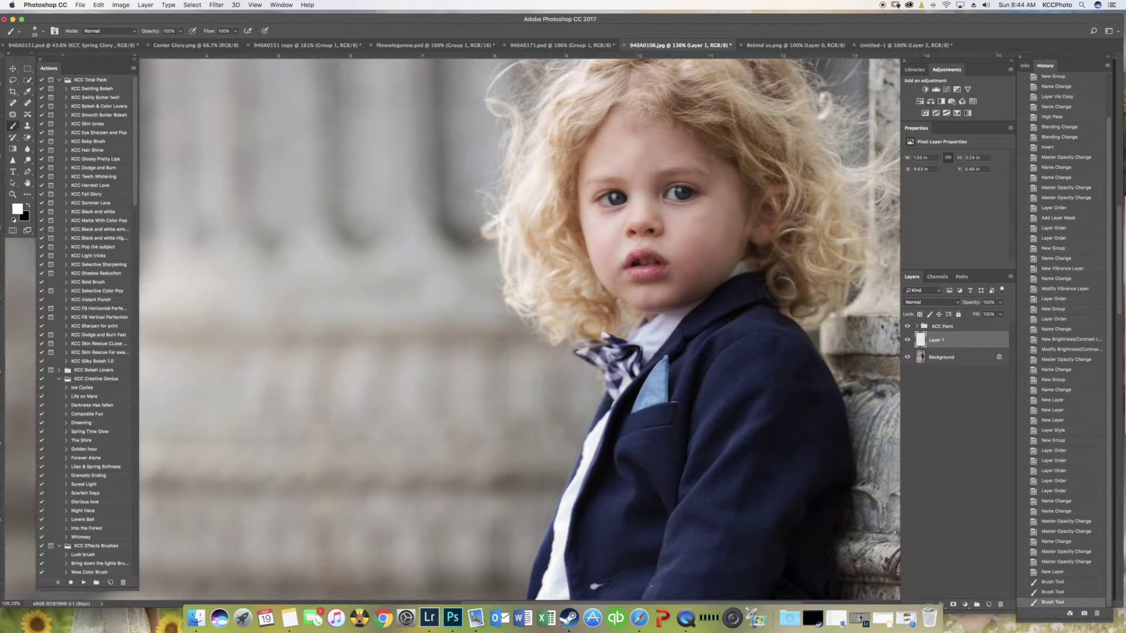
left_click(1000, 302)
left_click_drag(1001, 314, 993, 315)
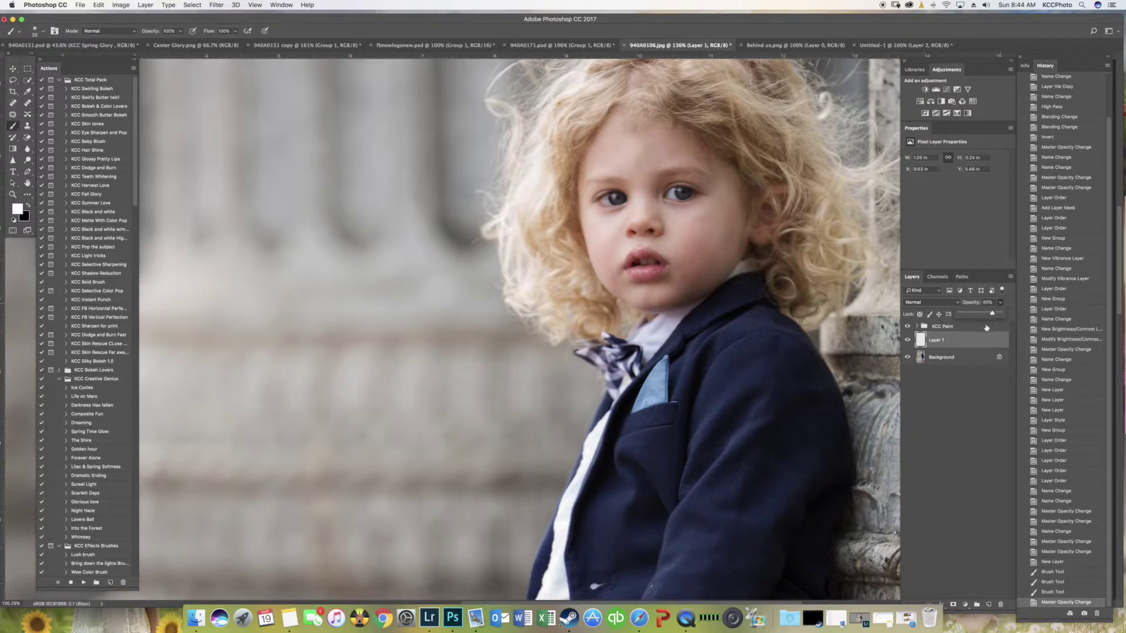
- Run the close-up KCC Skin Rescue action on the Background layer and move its group above the KCC Paint group
left_click(971, 356)
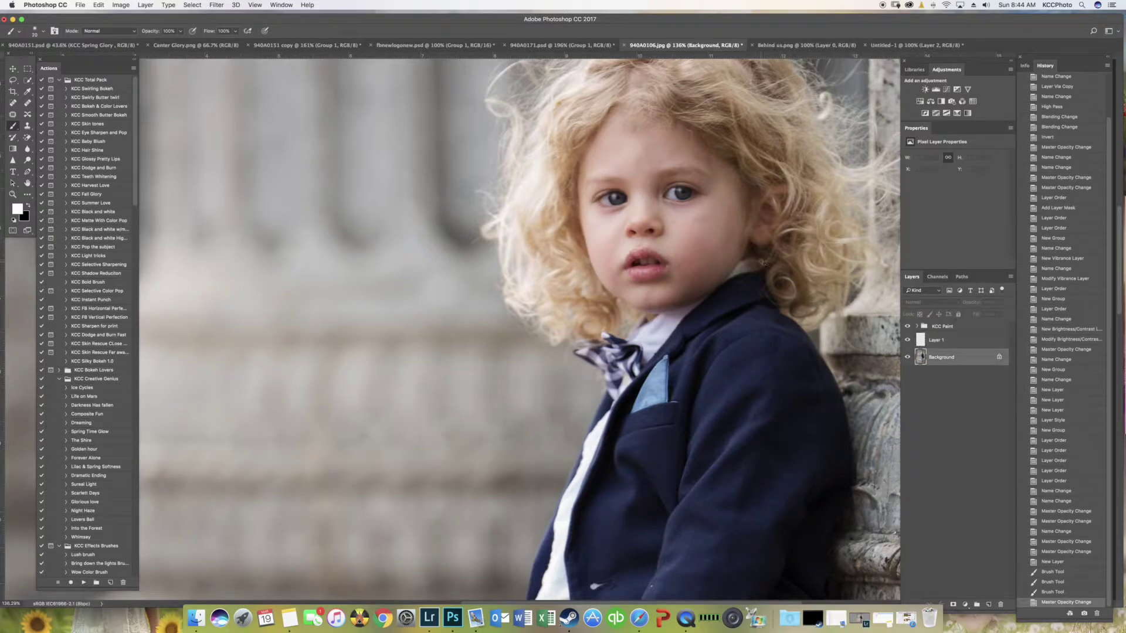
scroll(760, 265, "down", 3)
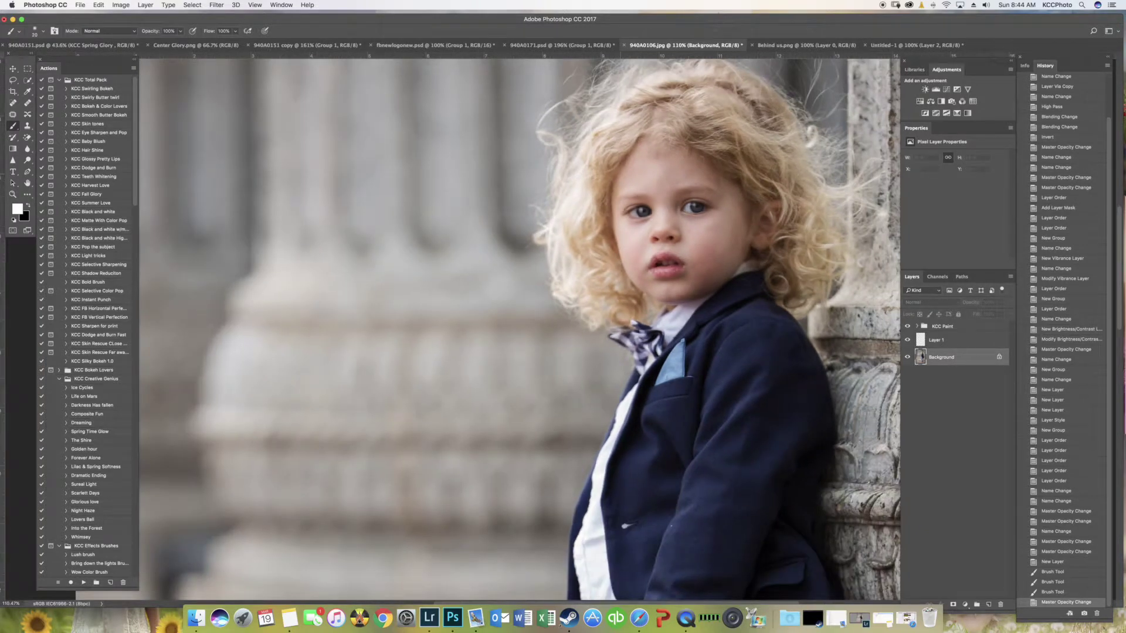
scroll(136, 172, "down", 2)
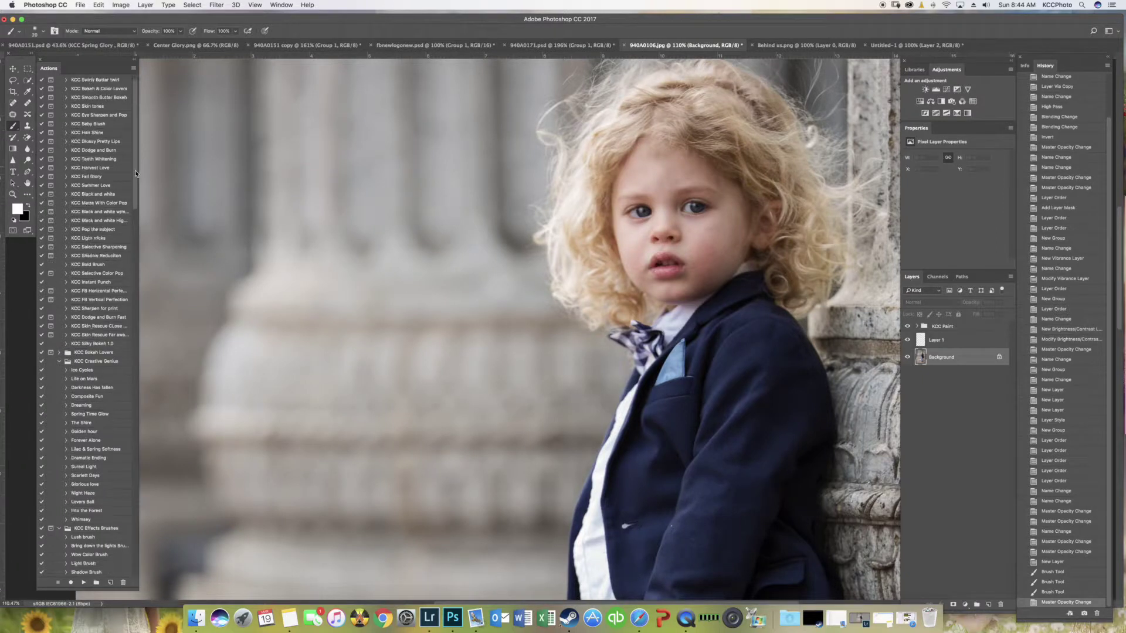
left_click_drag(140, 177, 137, 330)
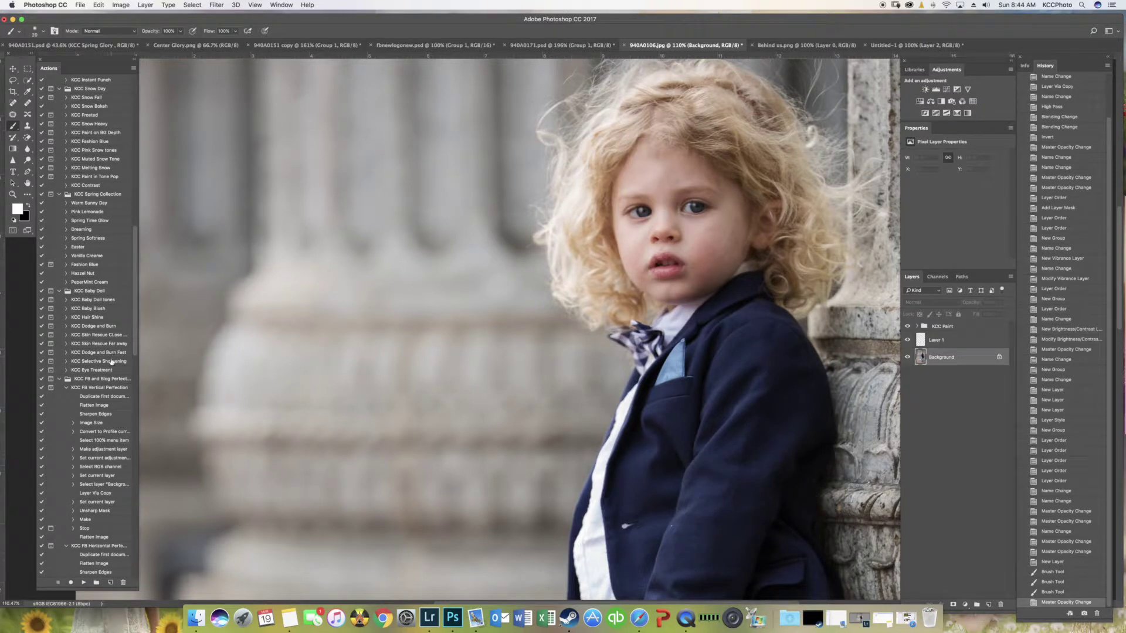
left_click(108, 336)
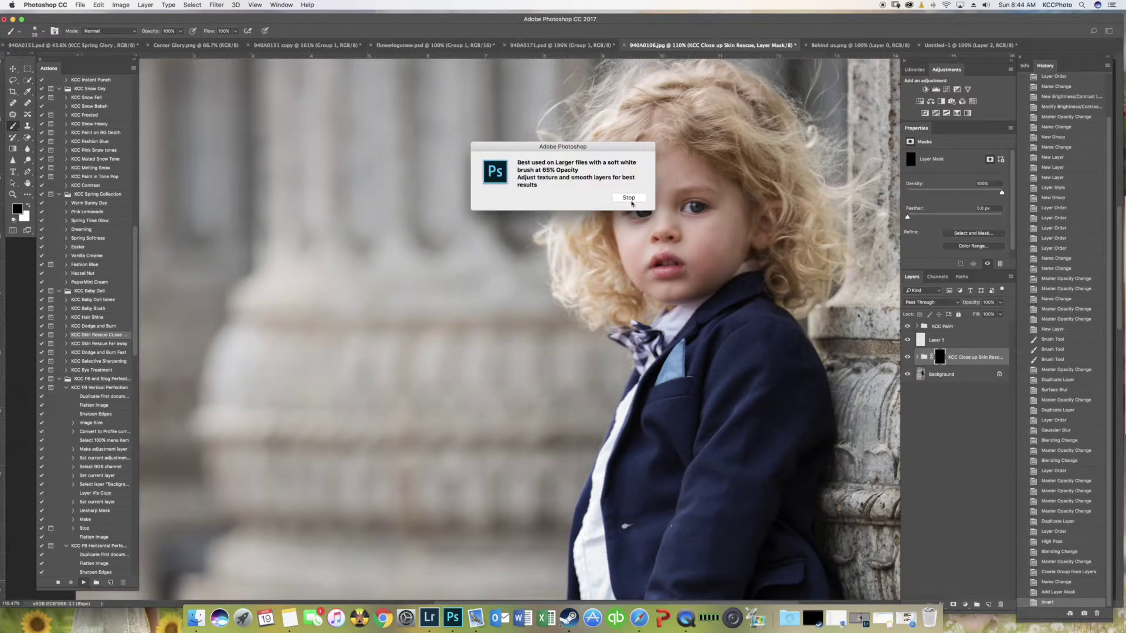
left_click(628, 197)
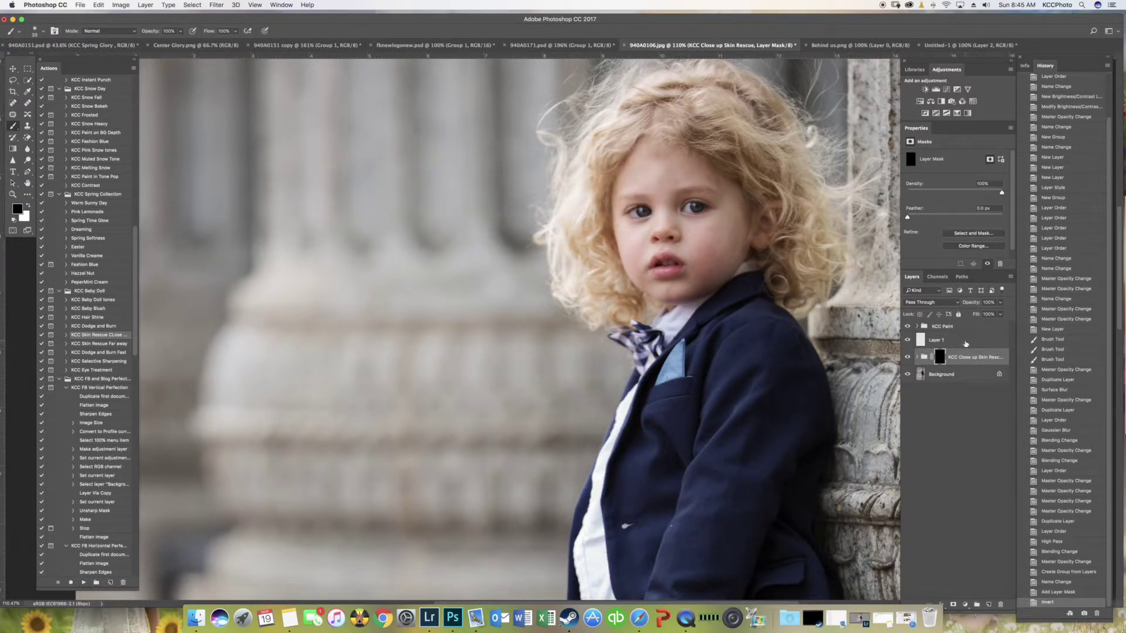
key("x")
left_click_drag(976, 360, 976, 330)
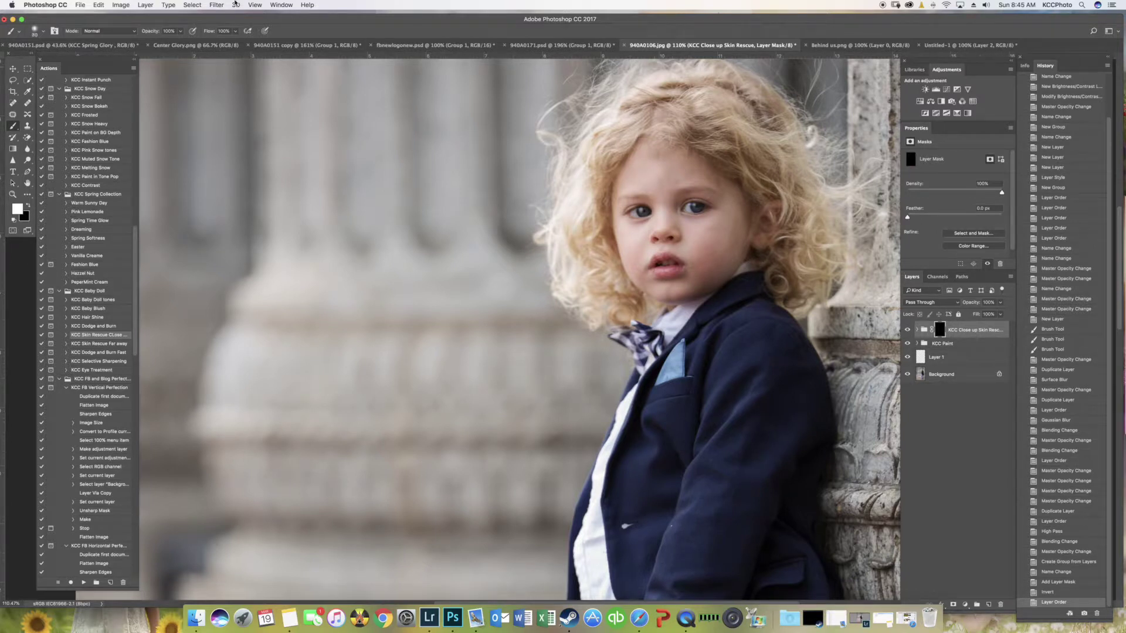
- Paint white on the skin rescue group's mask over the cheeks, nose, and forehead with an enlarged brush at 63% opacity
left_click_drag(180, 31, 161, 42)
key("bracketright")
key("bracketright")
key("bracketright")
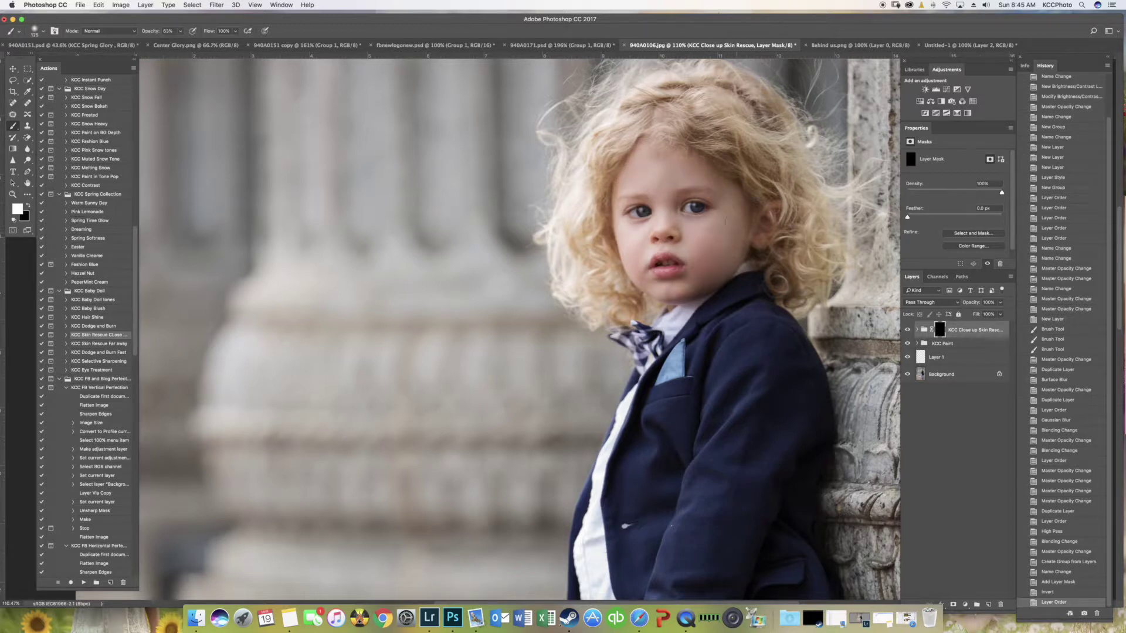
left_click_drag(707, 237, 697, 247)
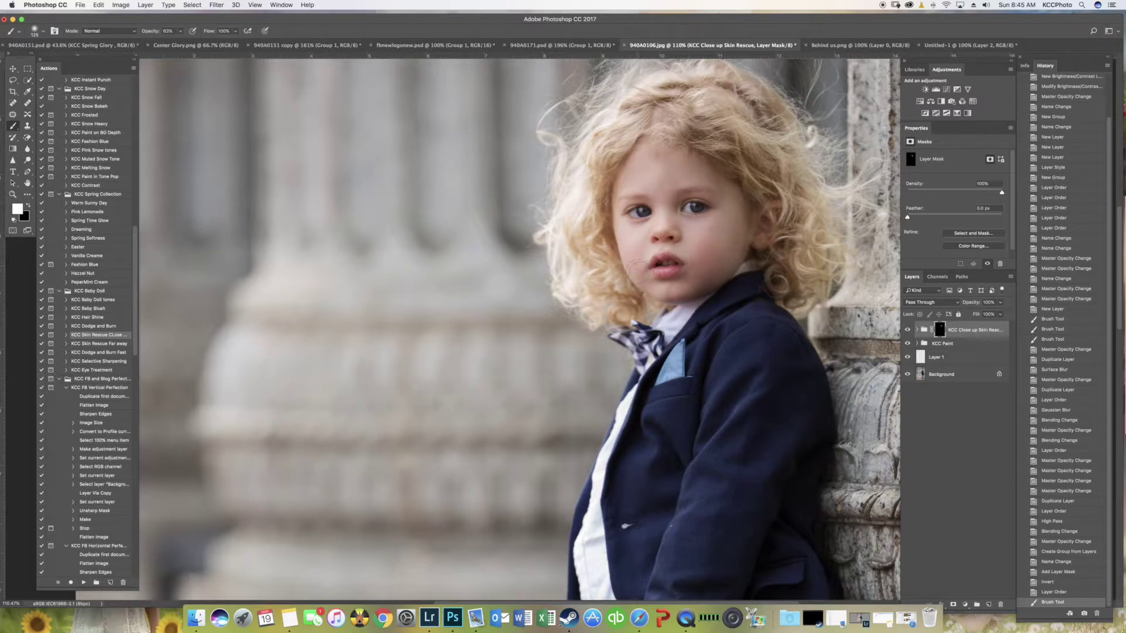
left_click_drag(667, 246, 671, 214)
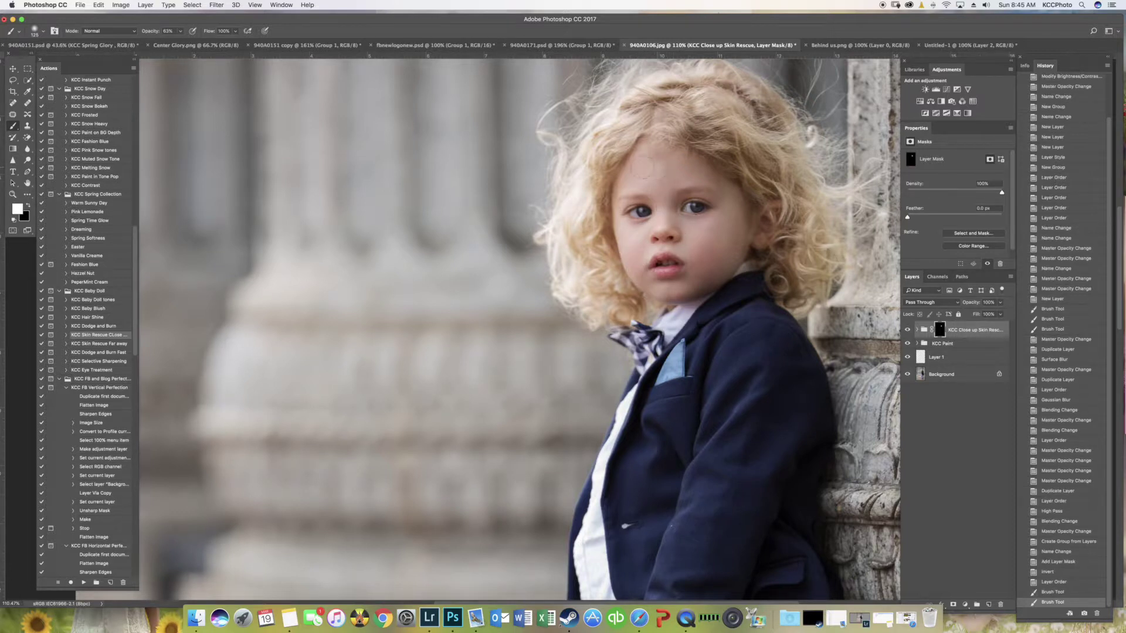
left_click_drag(663, 170, 697, 173)
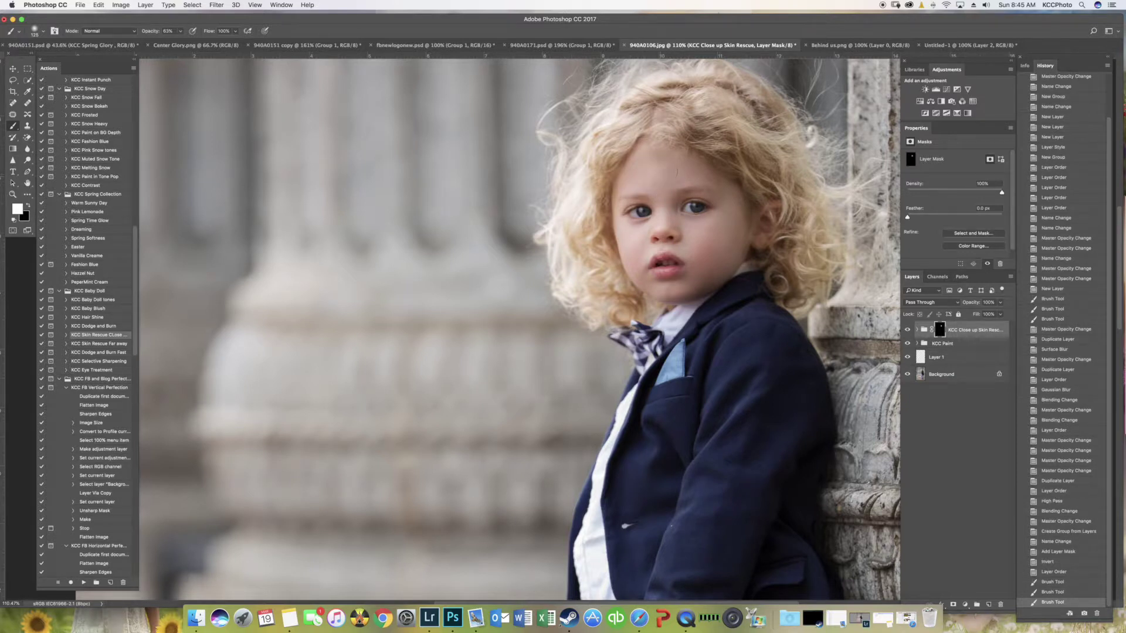
left_click_drag(666, 213, 638, 252)
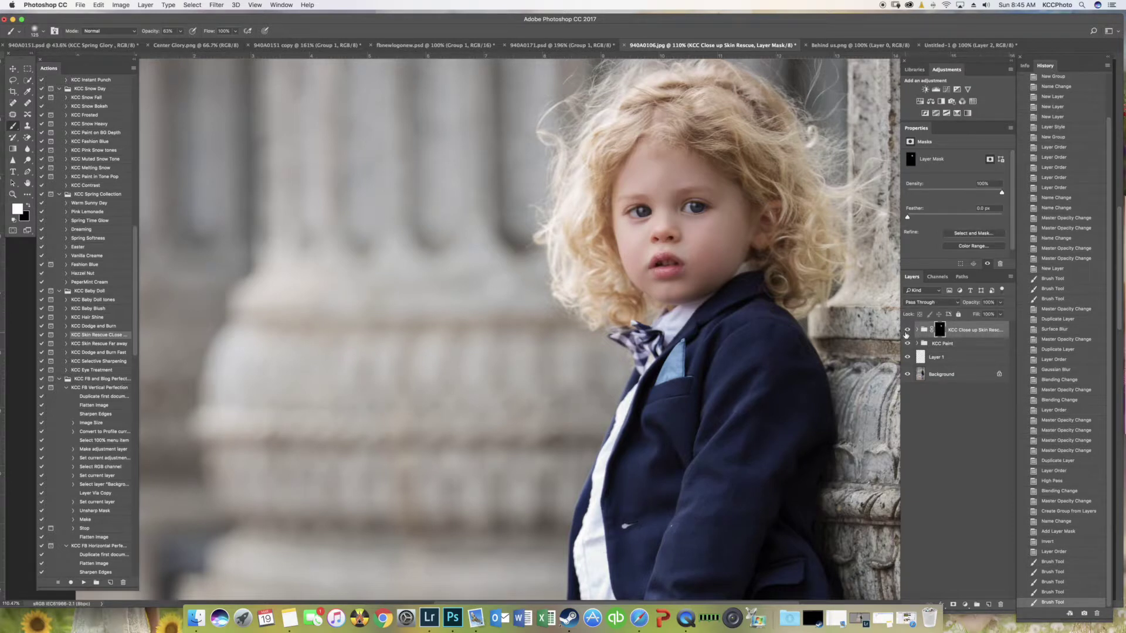
- Check the skin smoothing by toggling the skin rescue group, and lower the group's opacity
left_click(907, 331)
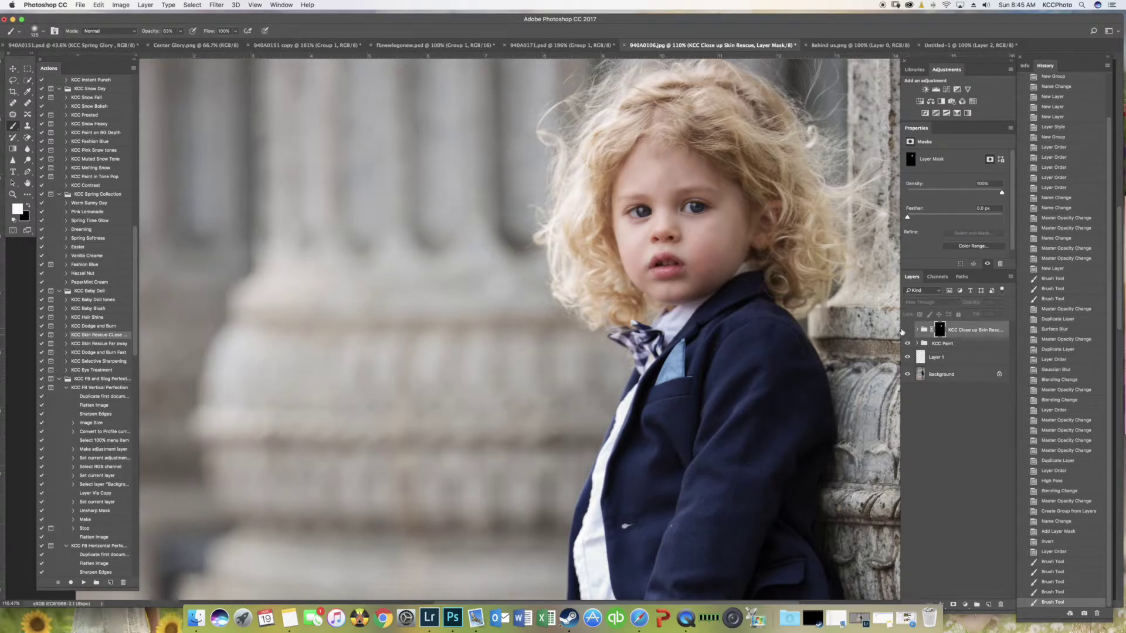
left_click(907, 331)
left_click(1000, 303)
left_click_drag(999, 315, 990, 315)
left_click(919, 337)
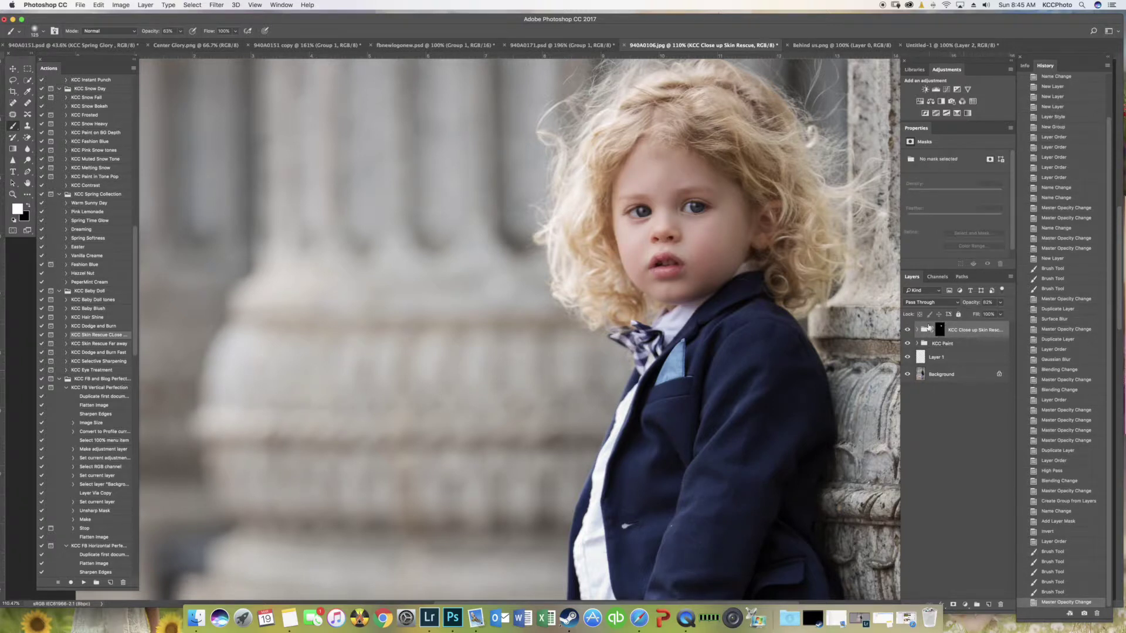
- Raise the opacity of the Texture layer inside the skin rescue group slightly and collapse the group
left_click(917, 330)
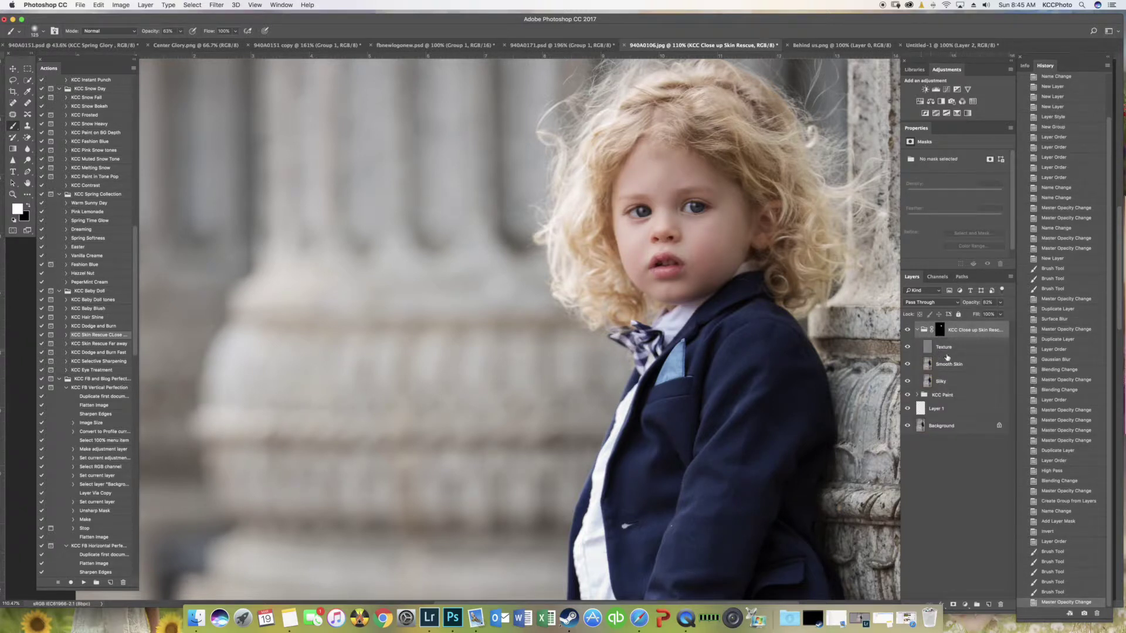
left_click(963, 351)
left_click(1001, 303)
left_click_drag(987, 315, 993, 314)
left_click(917, 330)
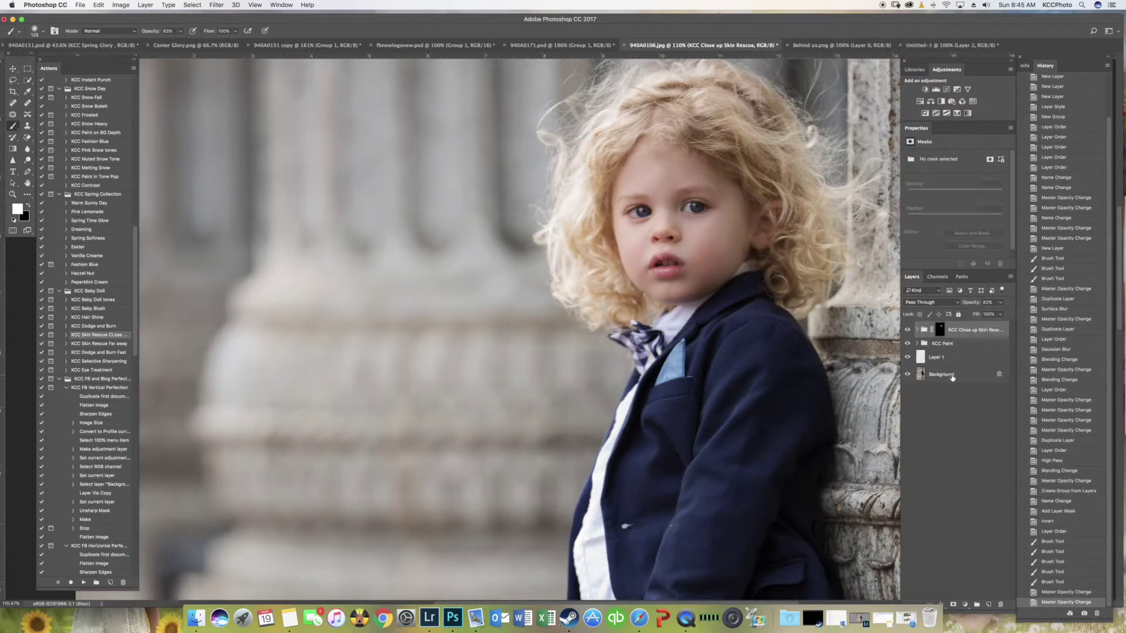
- Run the KCC Bokeh 1.0 action on the Background layer and move its group to the top of the layer stack
left_click(954, 378)
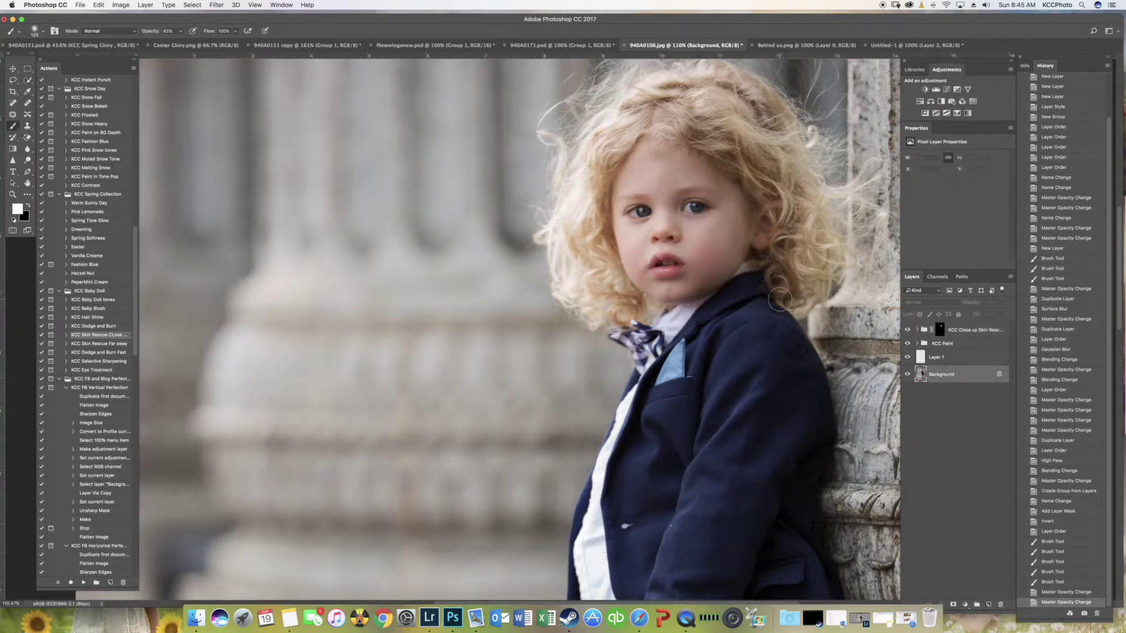
scroll(781, 290, "down", 4)
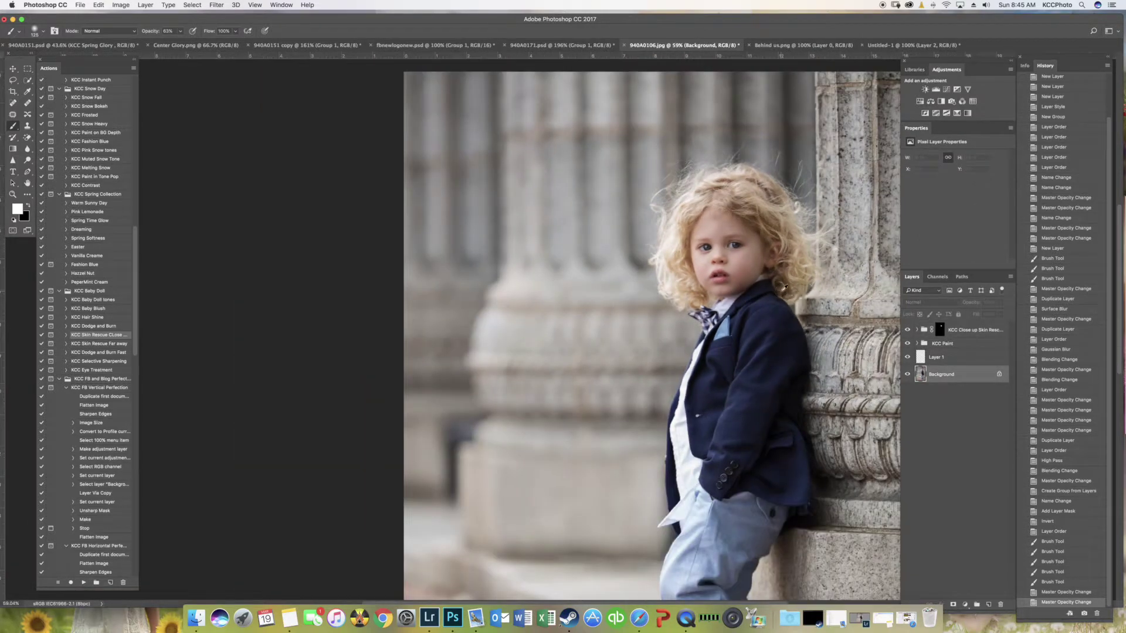
scroll(781, 290, "down", 2)
scroll(774, 237, "down", 1)
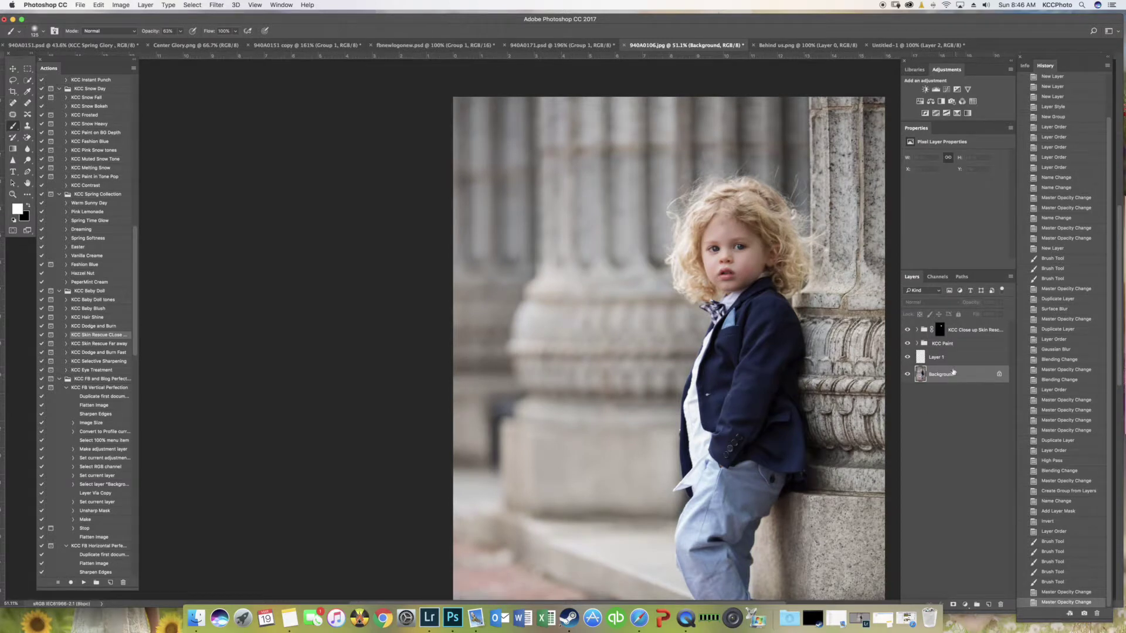
scroll(659, 301, "down", 3)
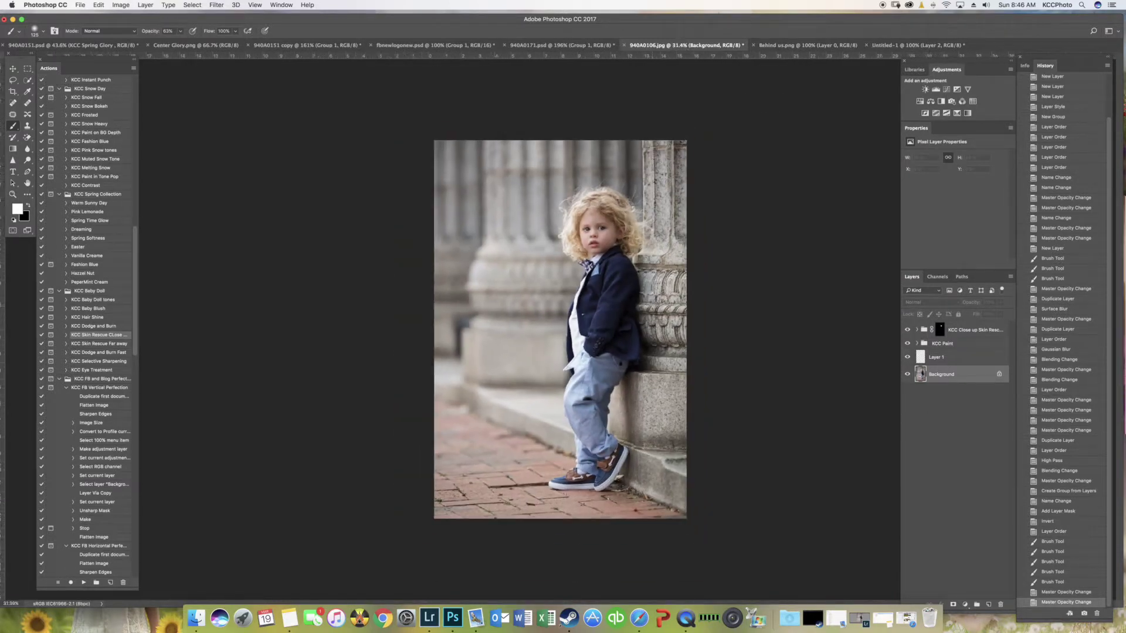
scroll(665, 281, "up", 1)
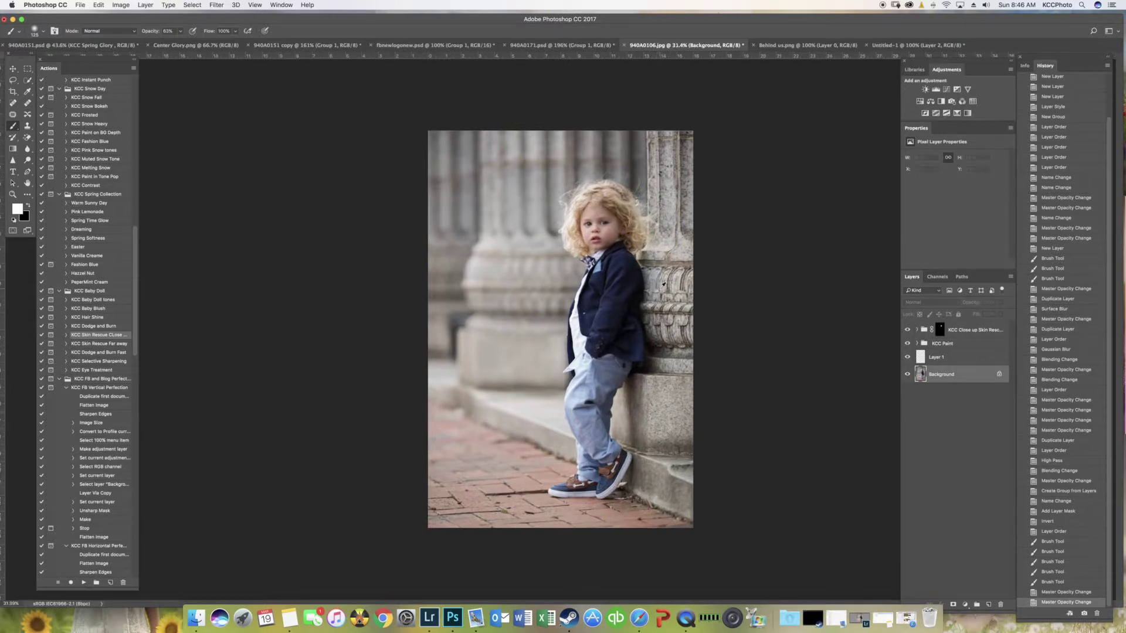
left_click_drag(134, 252, 167, 398)
left_click(98, 474)
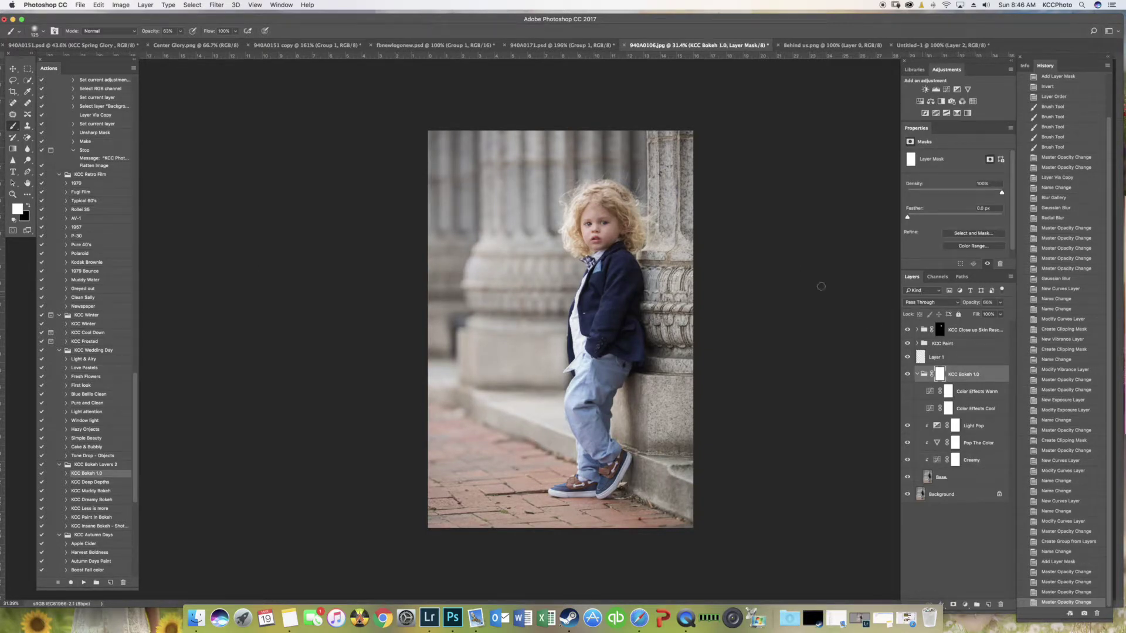
left_click_drag(960, 375, 968, 324)
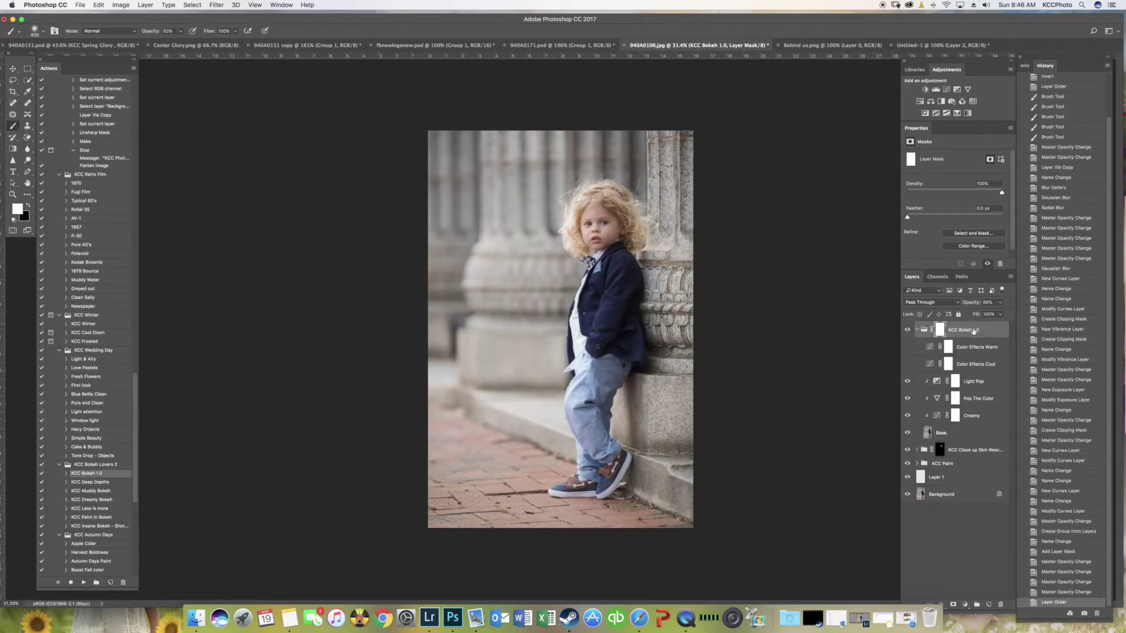
- Paint black on the KCC Bokeh 1.0 group's mask over the child with an enlarged brush at 63% opacity
key("bracketright")
key("bracketright")
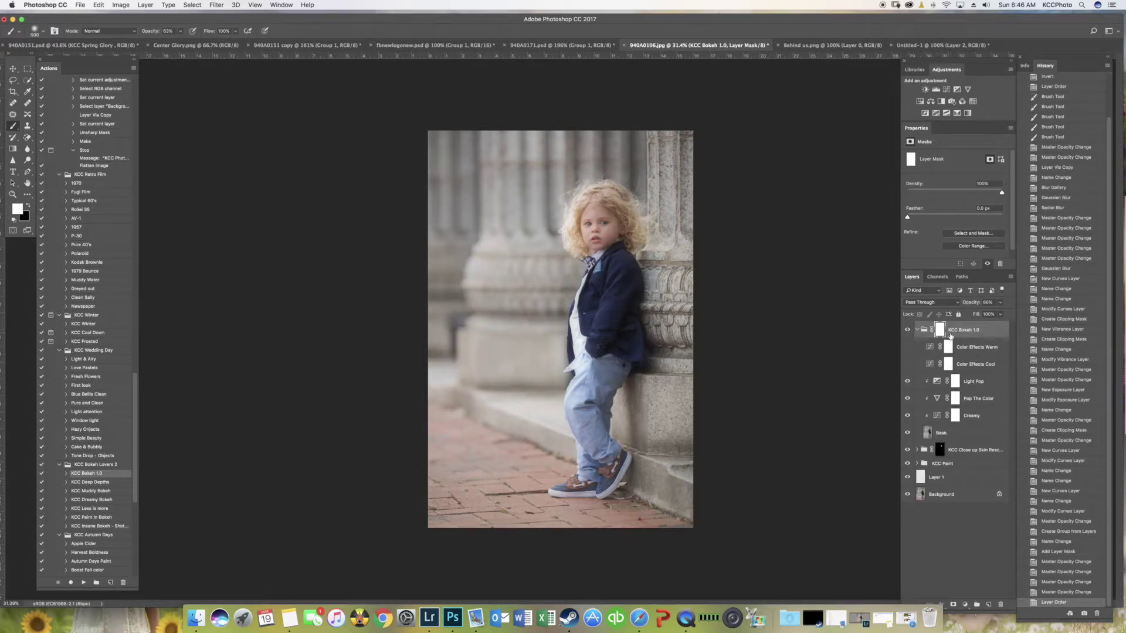
key("bracketright")
key("bracketright")
key("x")
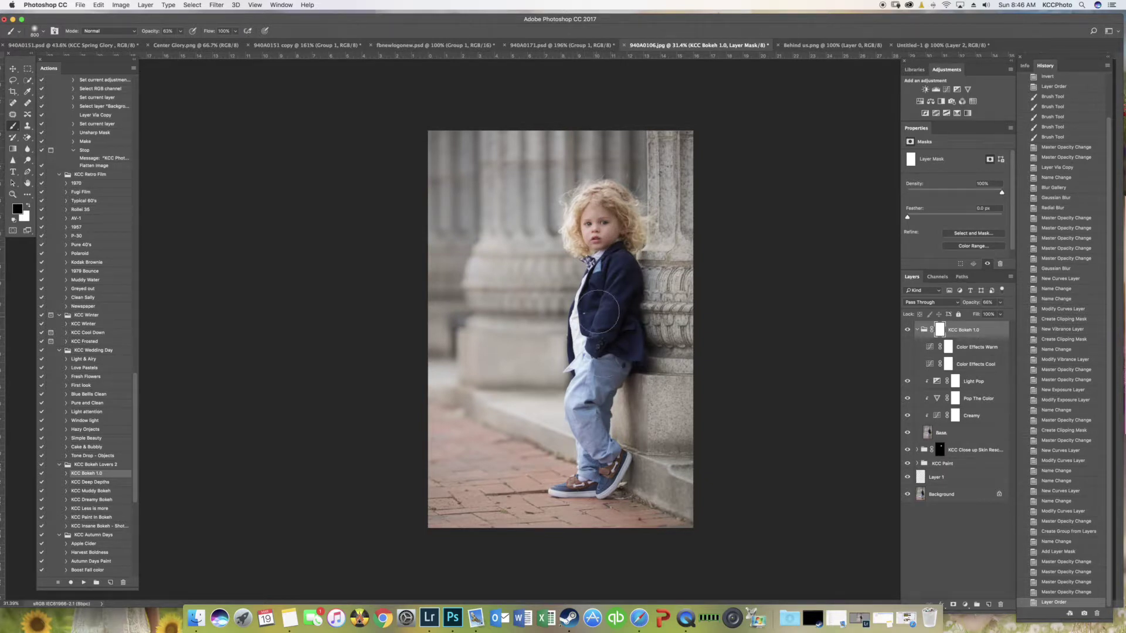
left_click(713, 268)
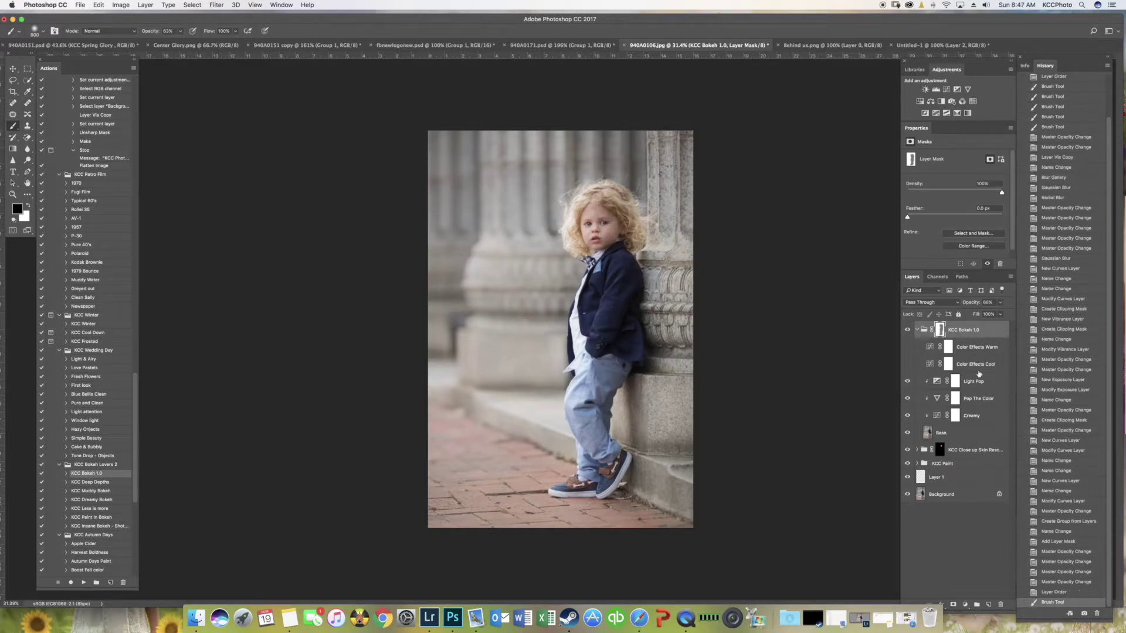
- Set the brush opacity to 100% and paint black over the child's body again on the bokeh group's mask
left_click(181, 31)
left_click_drag(181, 42, 205, 44)
key("Return")
left_click_drag(614, 293, 613, 306)
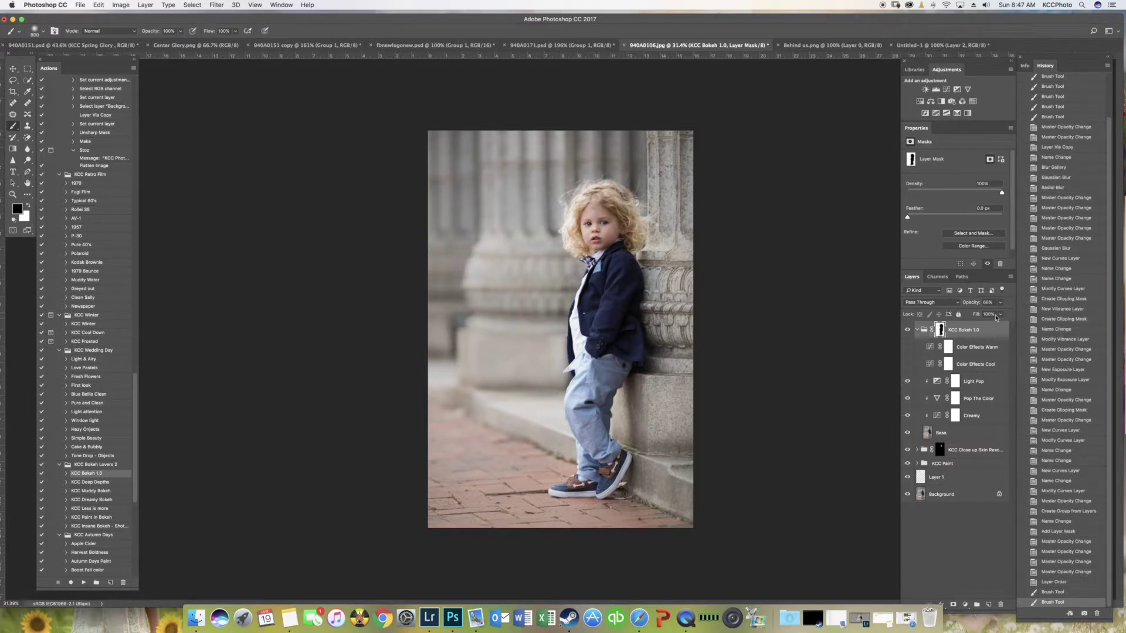
- Raise the KCC Bokeh 1.0 group's opacity to 77% and collapse the group
left_click_drag(1001, 306, 1002, 315)
left_click(917, 333)
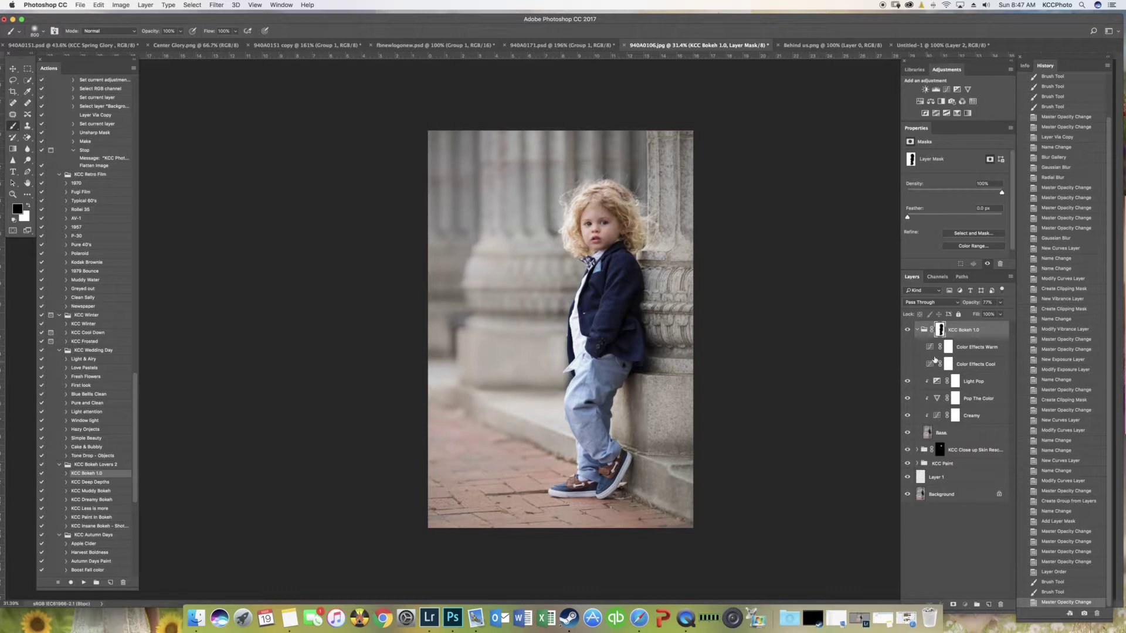
left_click(907, 348)
left_click(916, 330)
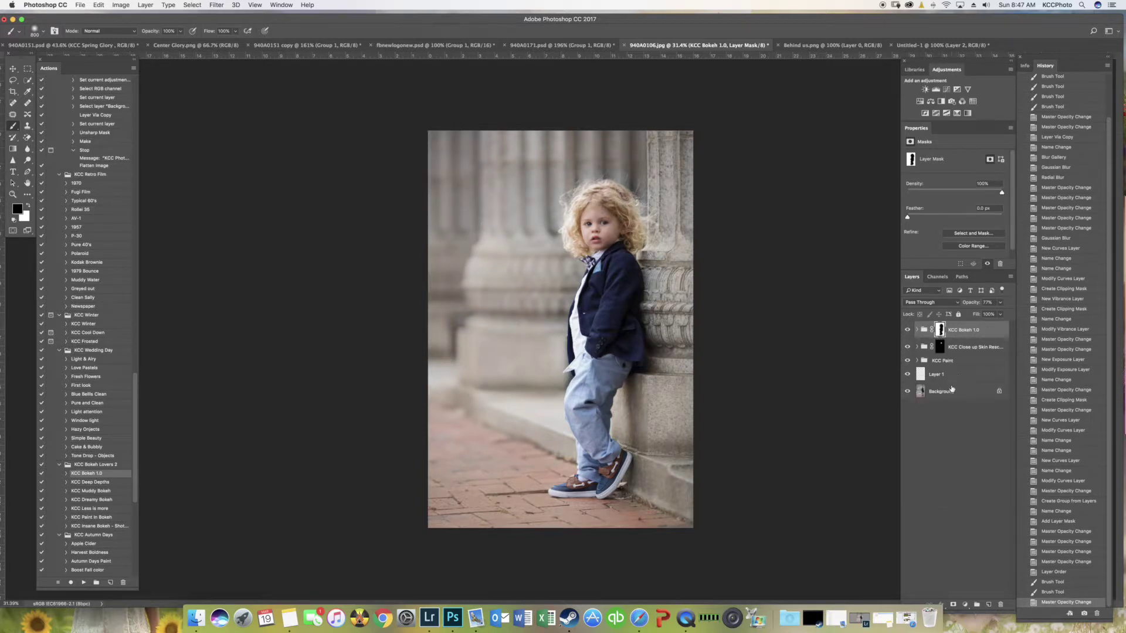
- Run the KCC Matte With Color Pop action on the Background layer and move the KCC Matte group to the top of the stack
left_click(953, 389)
key("x")
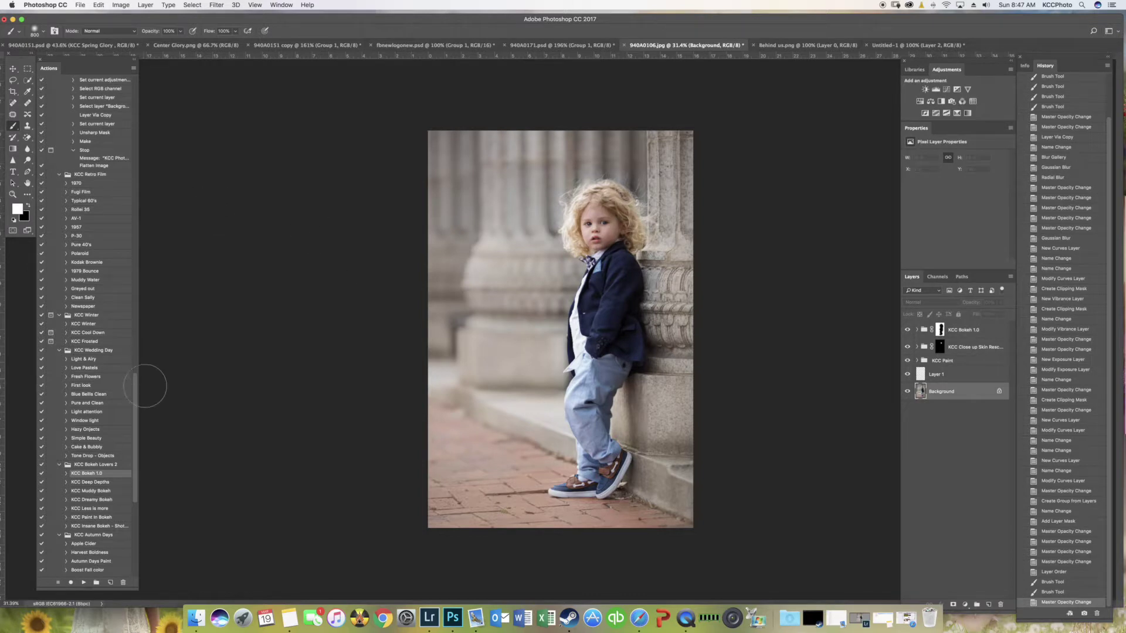
left_click_drag(136, 404, 151, 83)
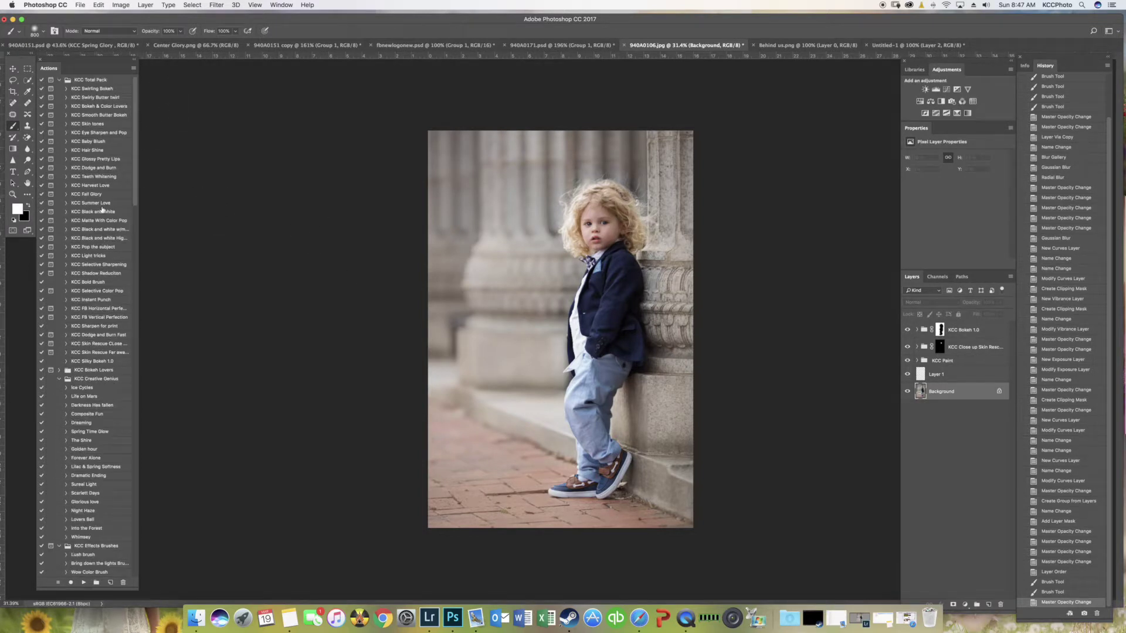
left_click(99, 221)
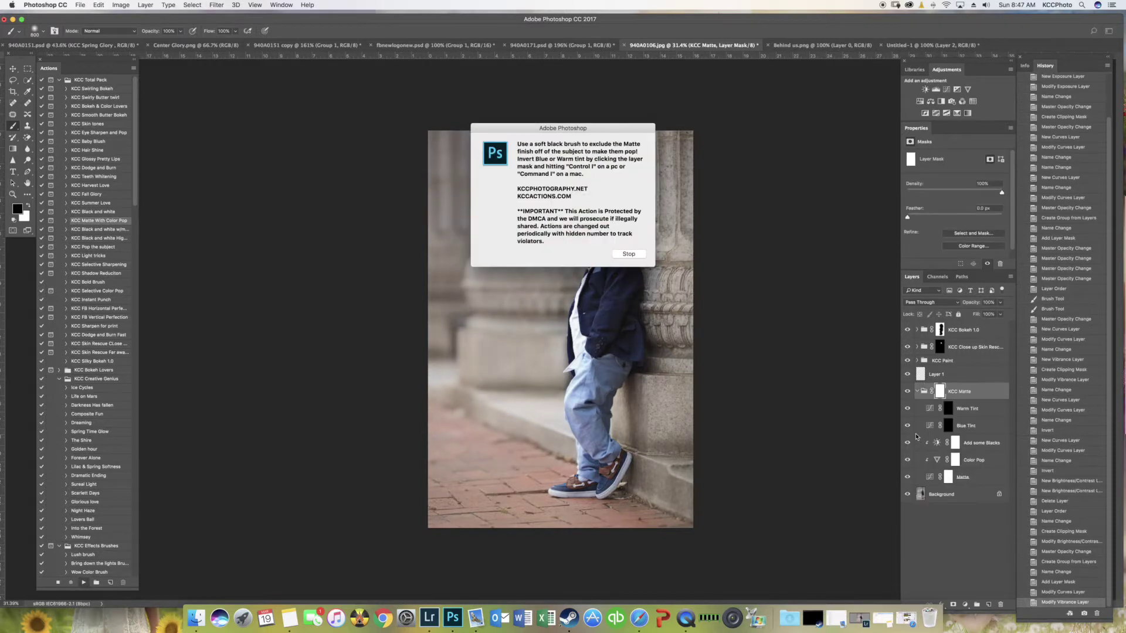
left_click(642, 256)
left_click_drag(972, 400, 975, 323)
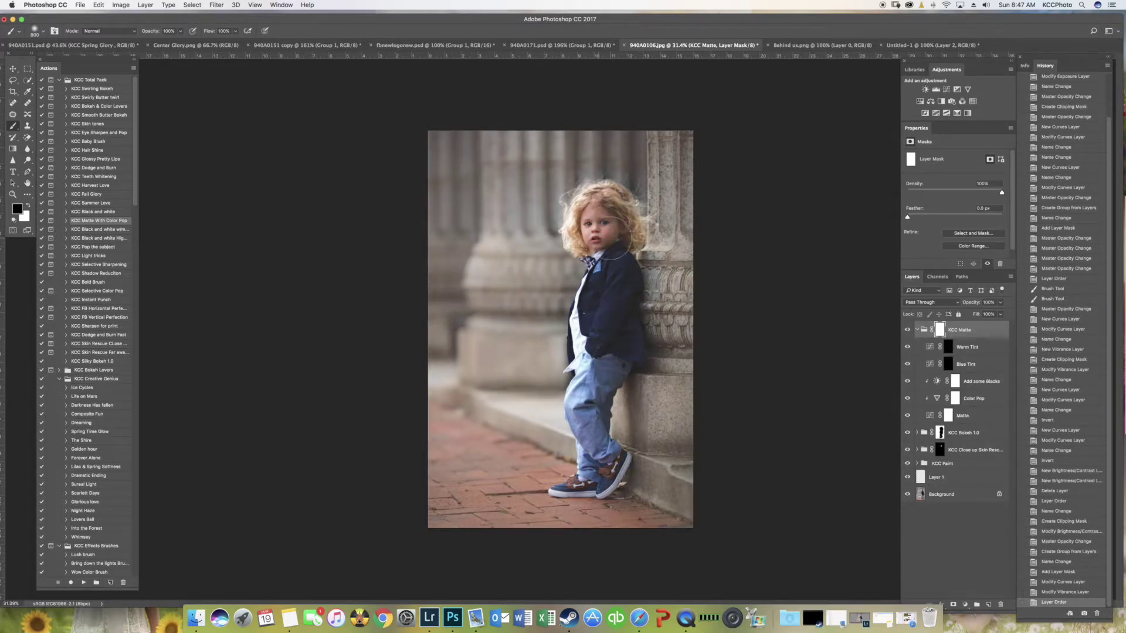
- Paint black on the KCC Matte group's mask over the child and lower the group's opacity to 63%
mouse_move(602, 316)
left_mouse_down()
mouse_move(589, 430)
mouse_move(600, 478)
left_mouse_up()
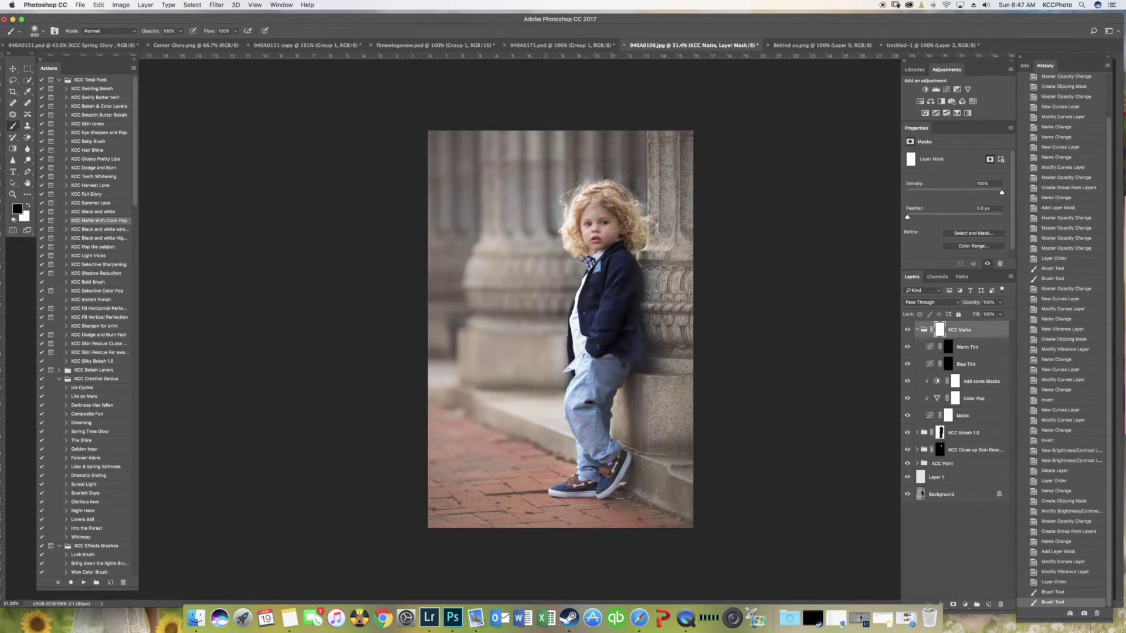
left_click_drag(616, 240, 617, 259)
left_click_drag(1002, 305, 990, 315)
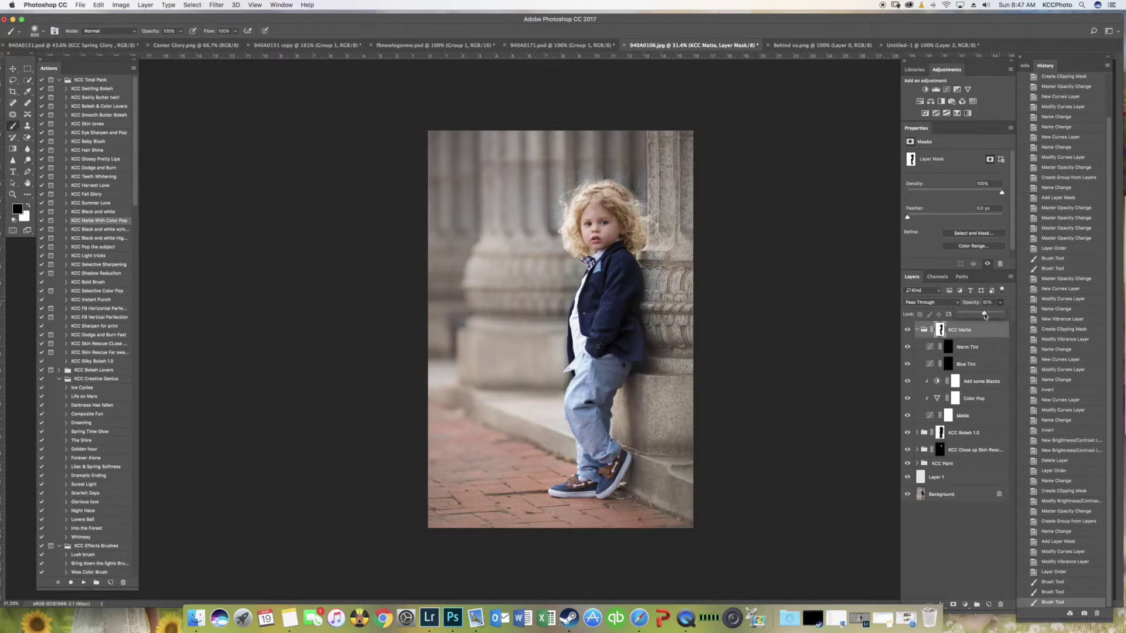
left_click_drag(982, 321, 982, 320)
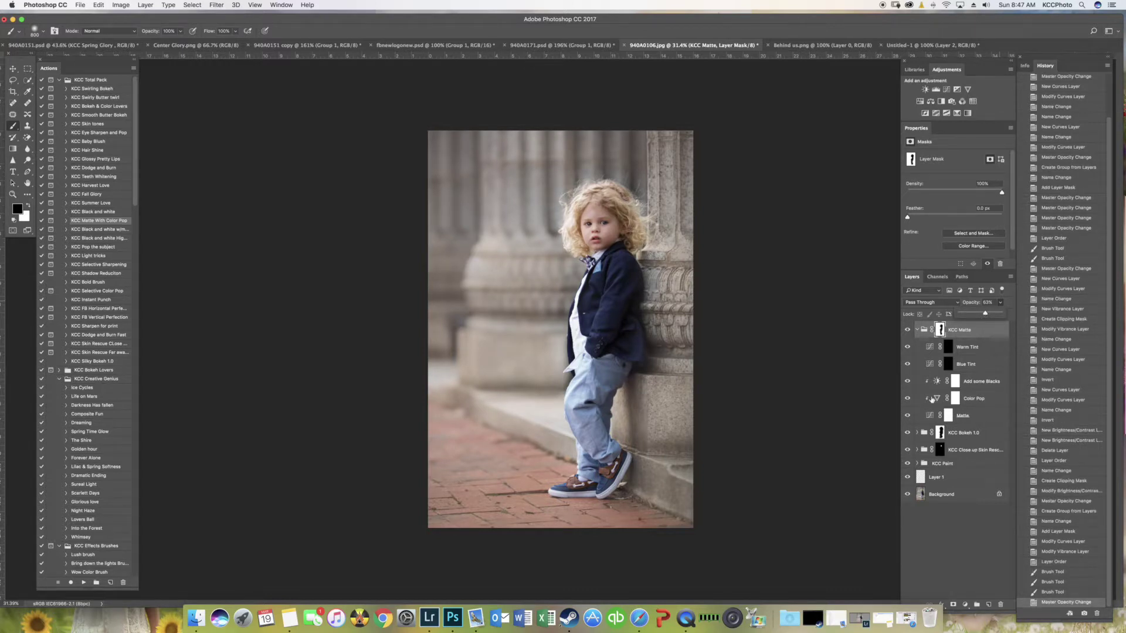
- Copy the overlay image from Behind us.png into the 940A0106.jpg portrait as a new layer with the Move tool
left_click(13, 68)
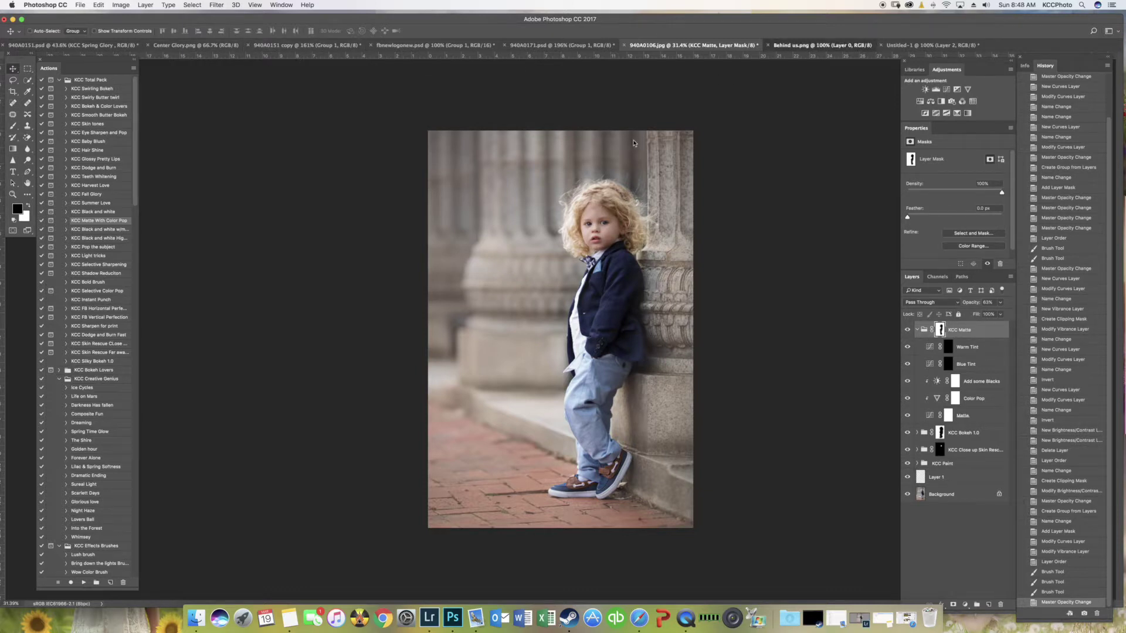
left_click(821, 45)
left_click_drag(603, 187, 581, 46)
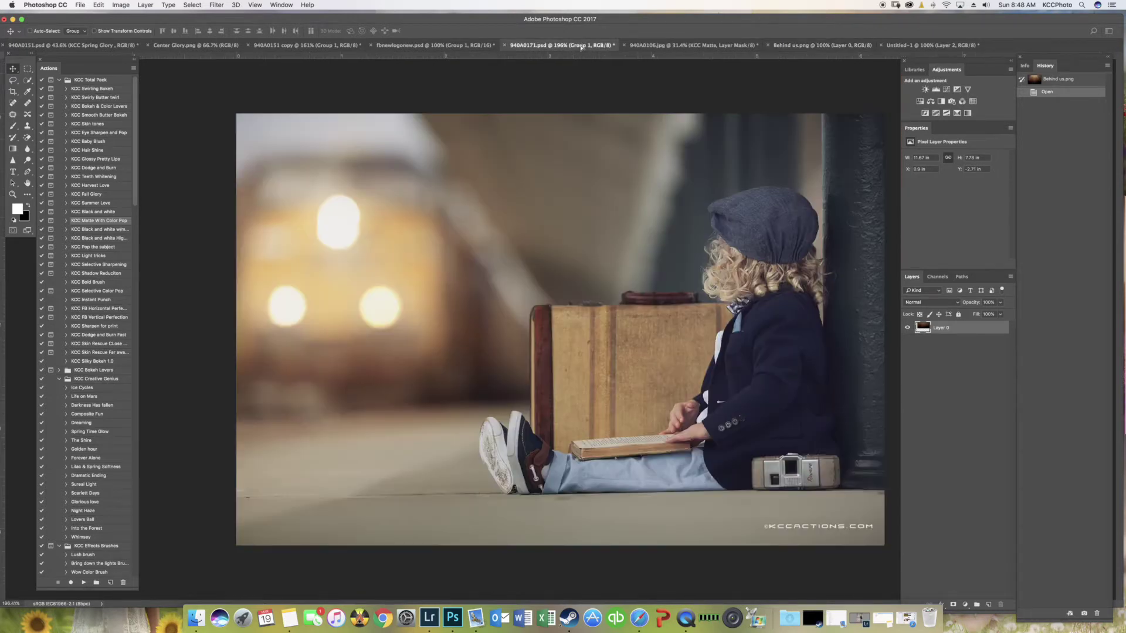
left_click(332, 45)
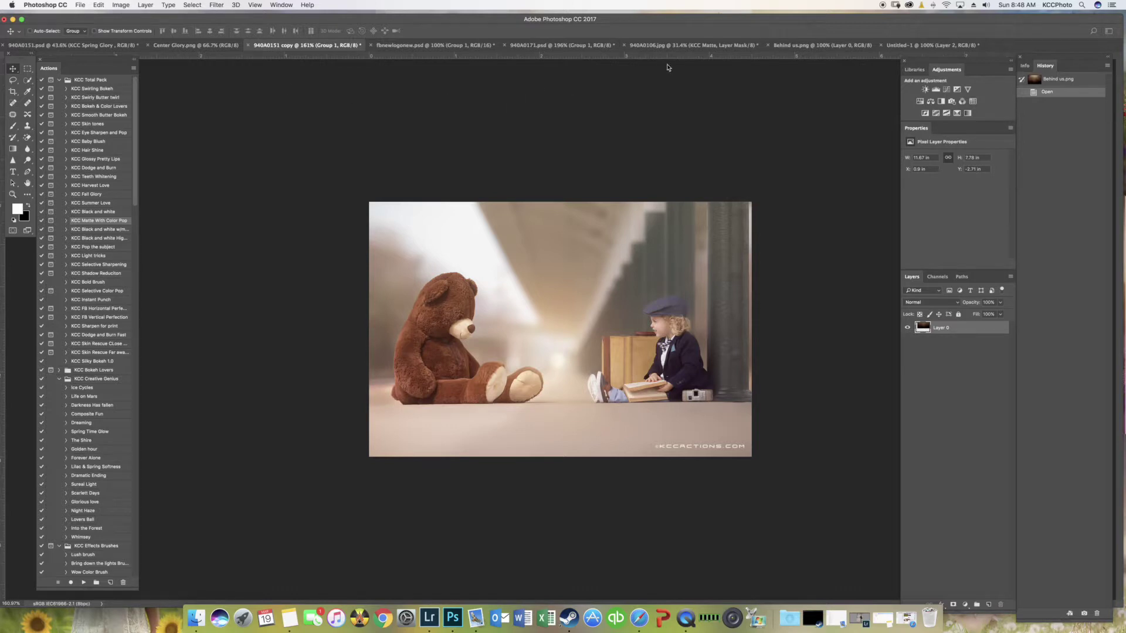
left_click(661, 45)
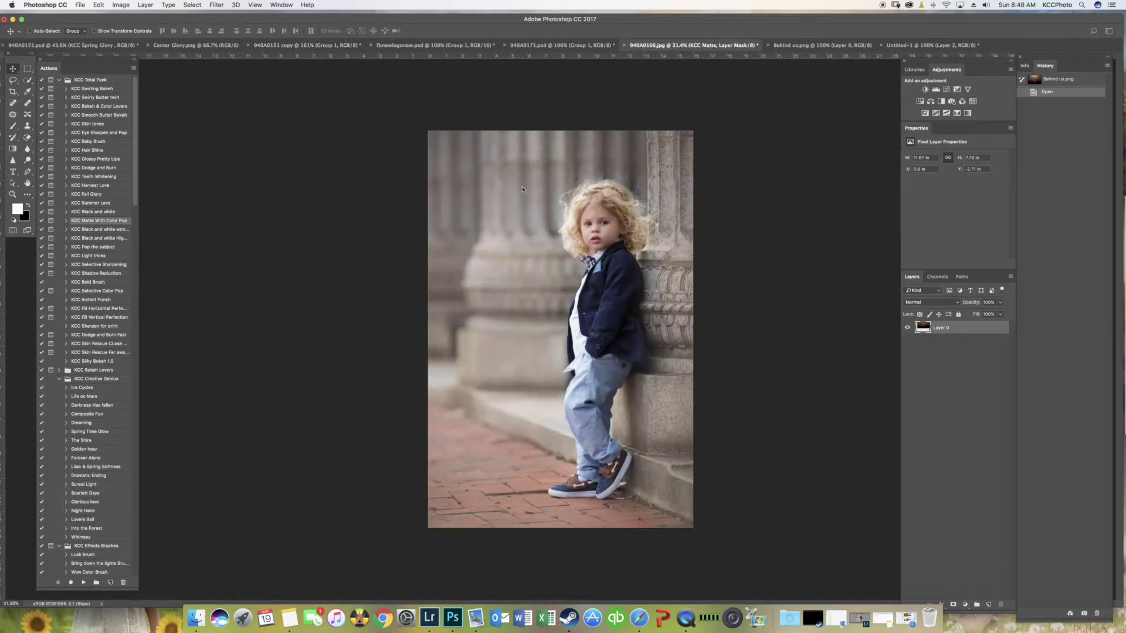
left_click_drag(487, 226, 487, 226)
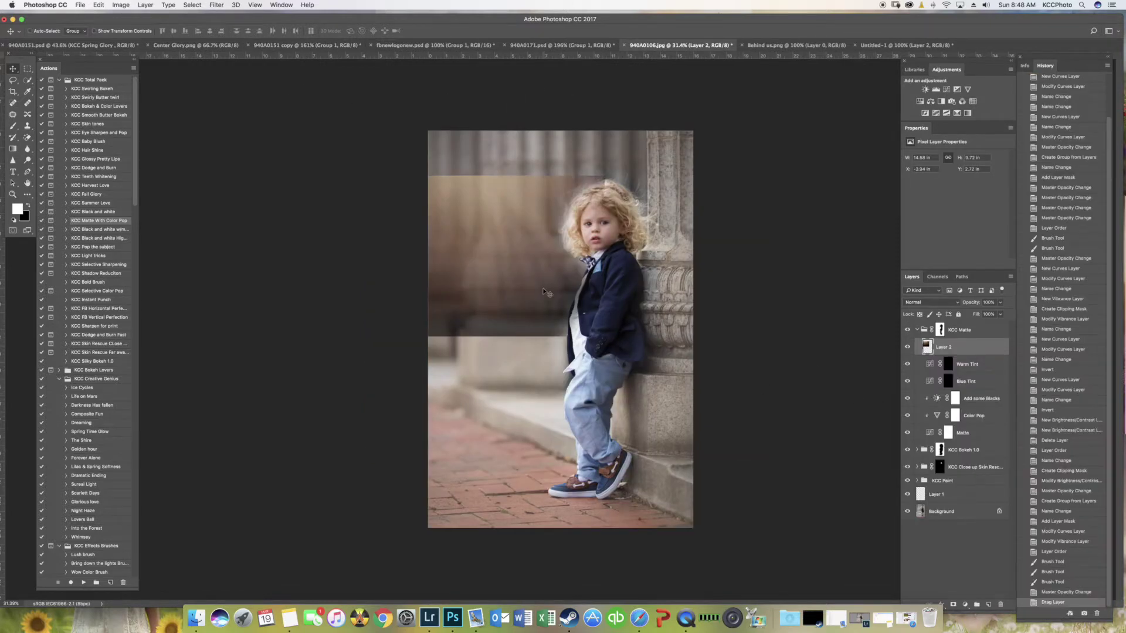
- Rotate the overlay layer to an almost upright position over the blurred columns beside the child and set its blend mode to Screen
key("super+t")
left_click_drag(617, 152, 417, 140)
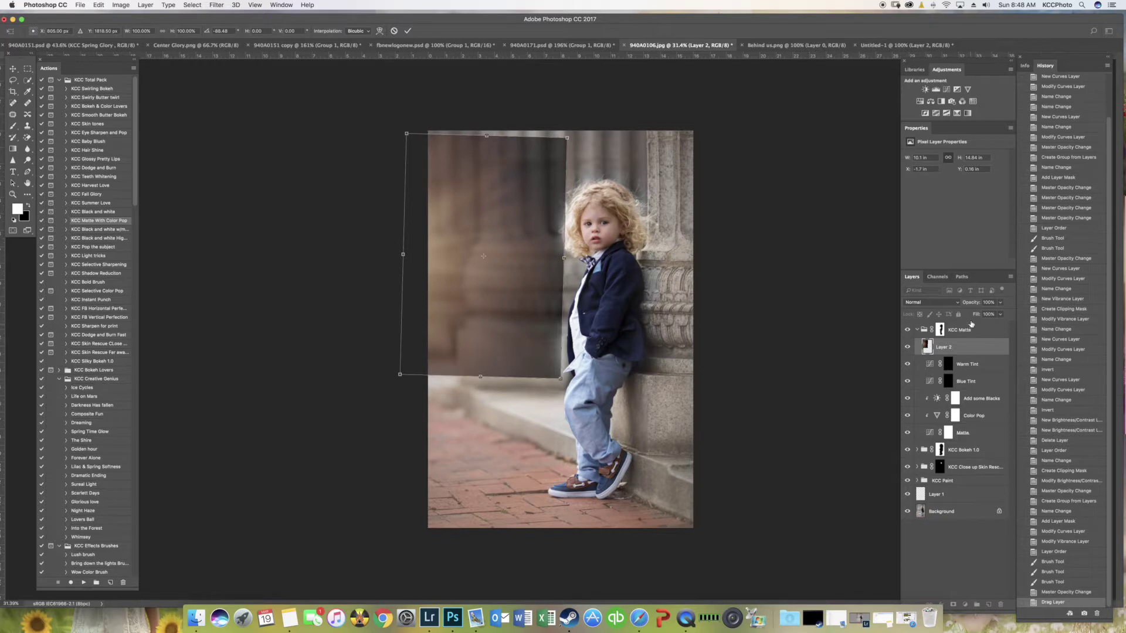
left_click(941, 303)
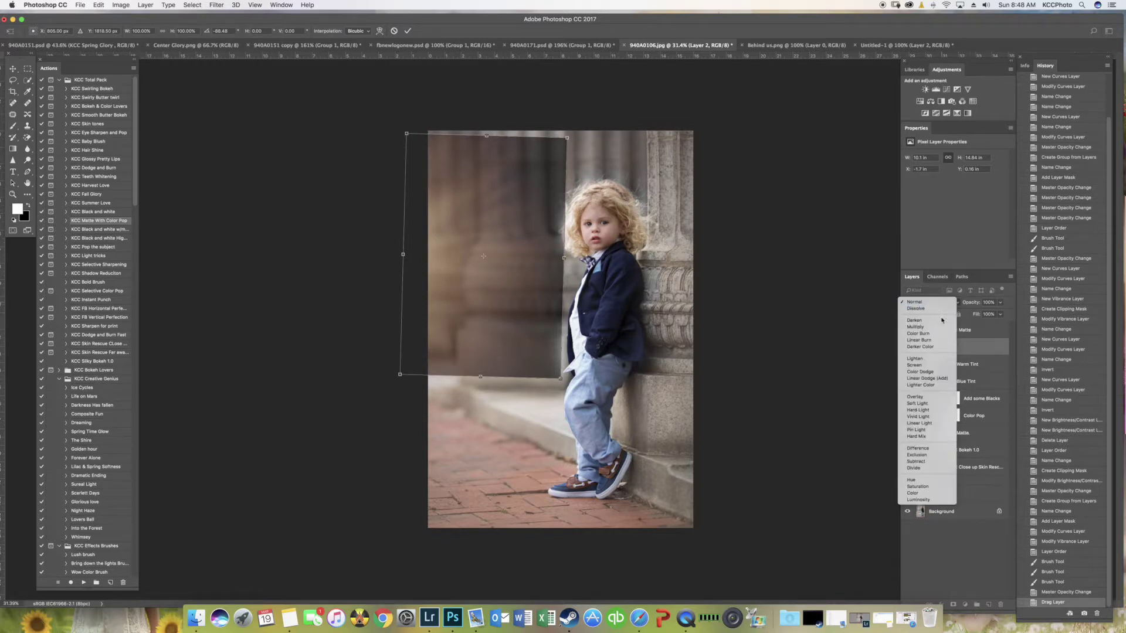
left_click(927, 367)
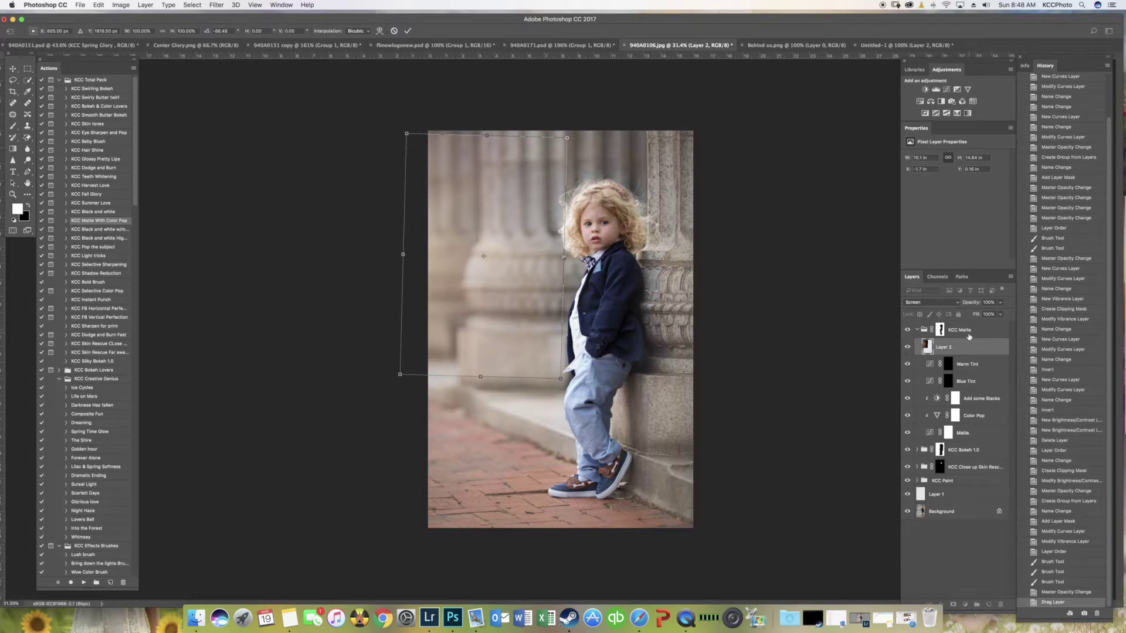
- Stretch the overlay over the full photo height and closer to the child, apply the transform, and move its layer above the KCC Matte group
left_click_drag(481, 378, 475, 574)
left_click_drag(561, 355, 595, 353)
left_click_drag(504, 134, 504, 124)
key("Return")
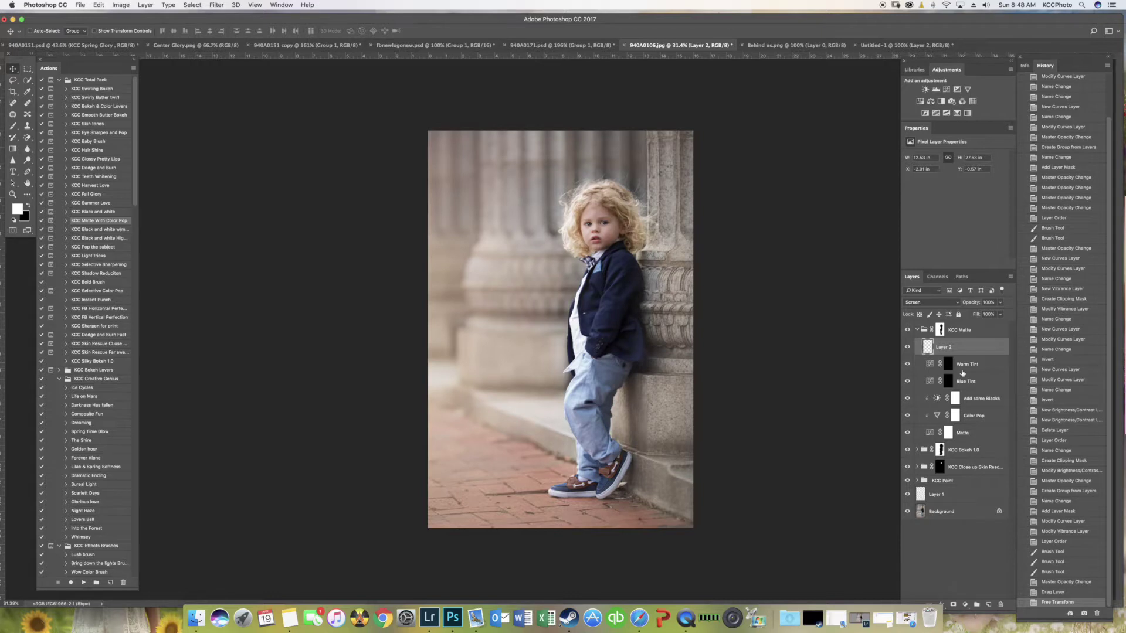
left_click_drag(962, 354, 966, 330)
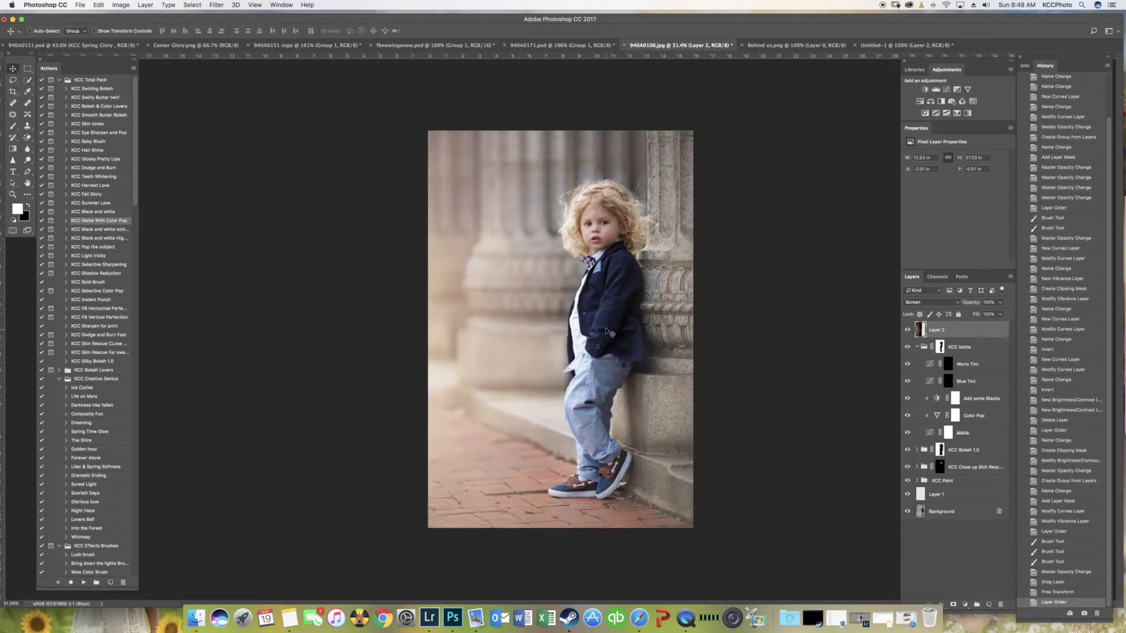
- Lower the light overlay layer's opacity slightly and shift the overlay a little toward the child
left_click(1000, 304)
left_click_drag(1002, 314, 995, 319)
left_click_drag(516, 305, 514, 311)
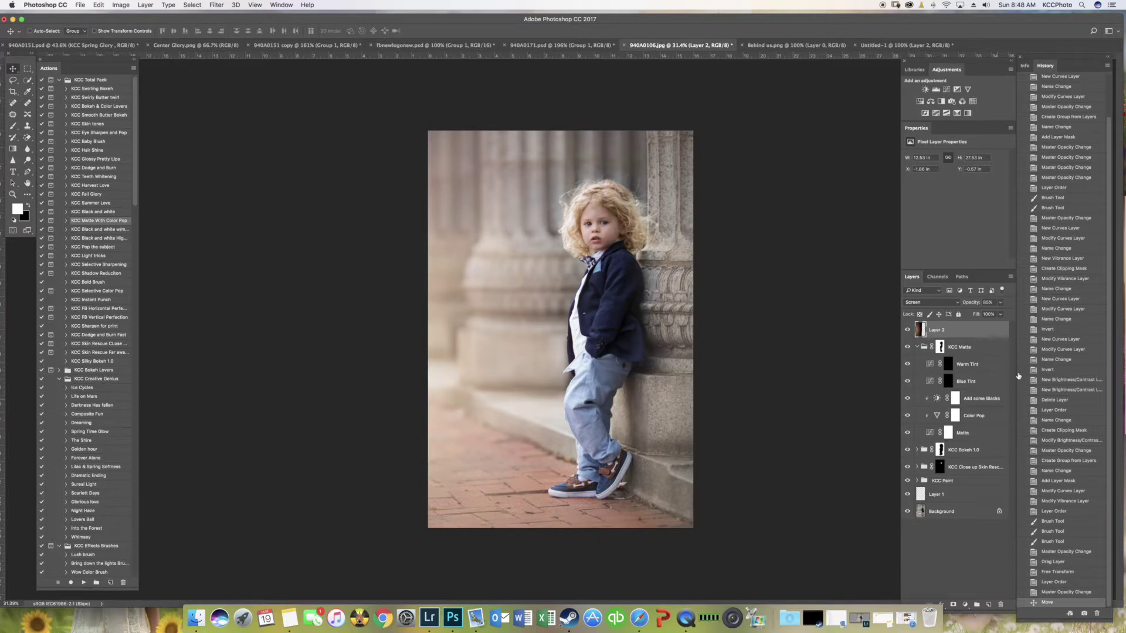
- Raise the KCC Matte group's opacity to 82%
left_click(973, 350)
left_click(1000, 303)
left_click_drag(994, 313, 1002, 314)
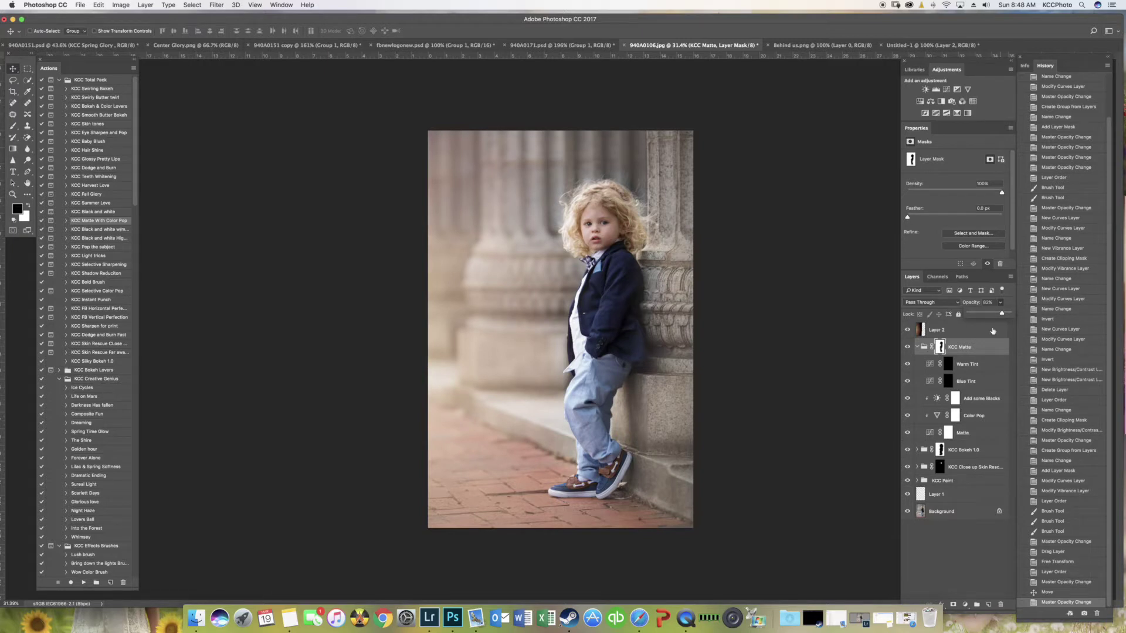
- Run the KCC Pop the subject action above the light overlay layer and dismiss its message
left_click(977, 331)
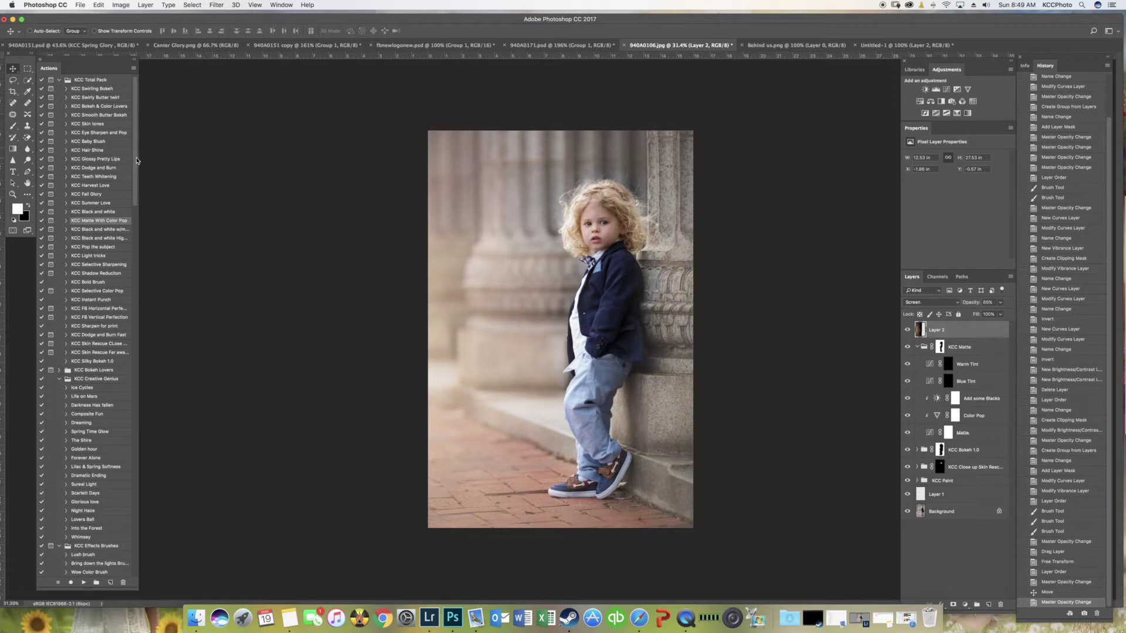
left_click(107, 248)
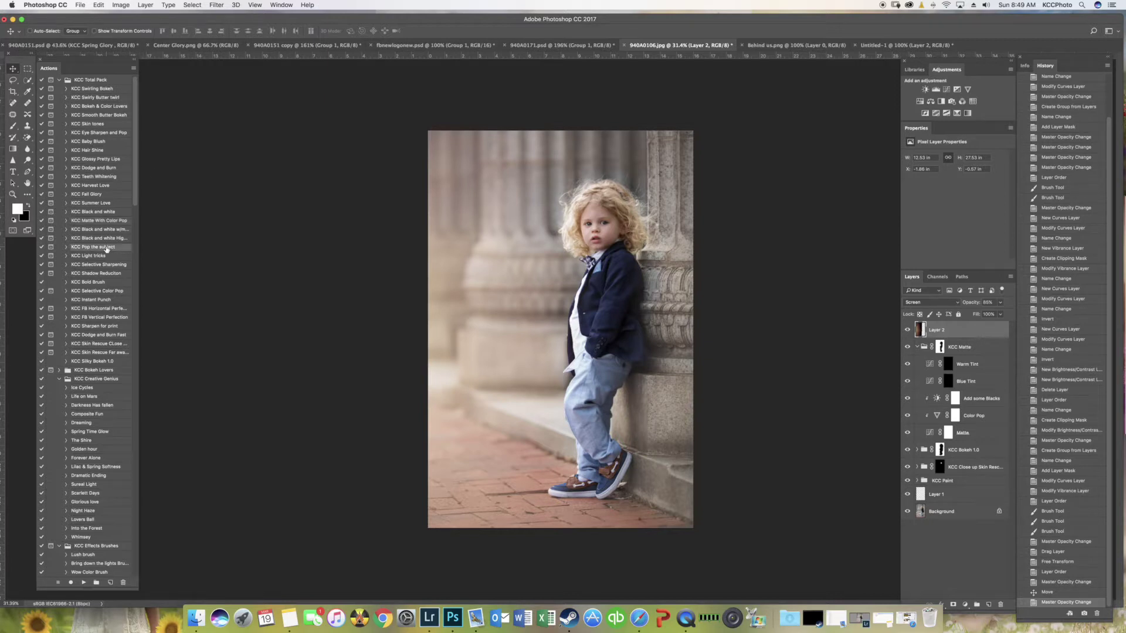
left_click(84, 582)
left_click(638, 263)
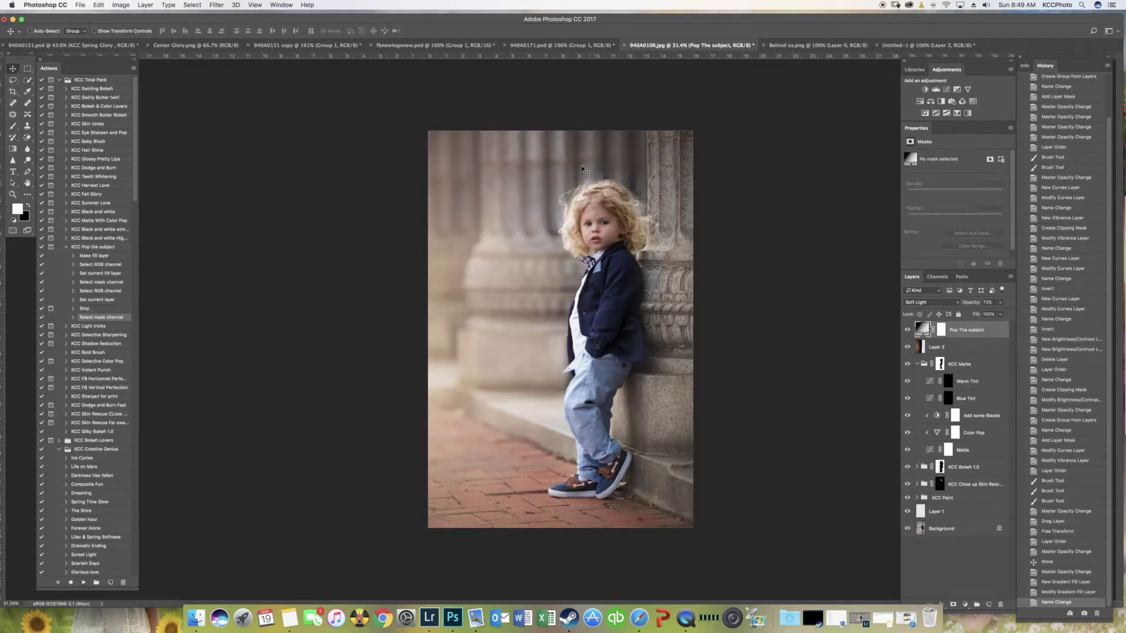
- Mask the child out of the Pop The subject effect by brushing black over the head and body on its layer mask
left_click(936, 331)
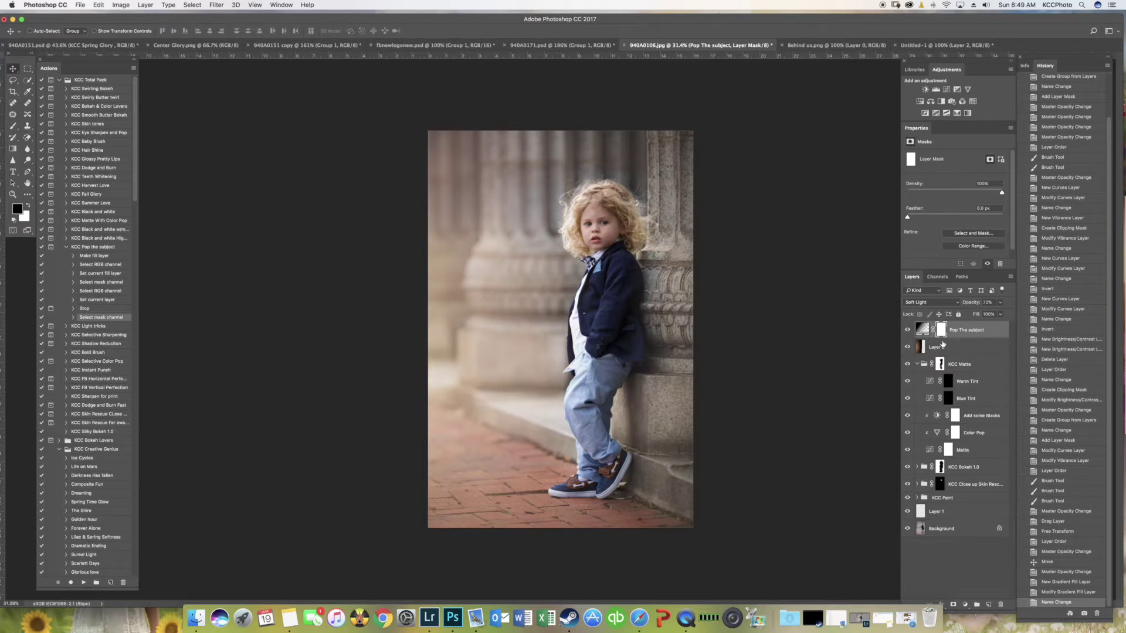
key("b")
key("x")
key("bracketright")
key("bracketright")
left_click(613, 211)
left_click(615, 211)
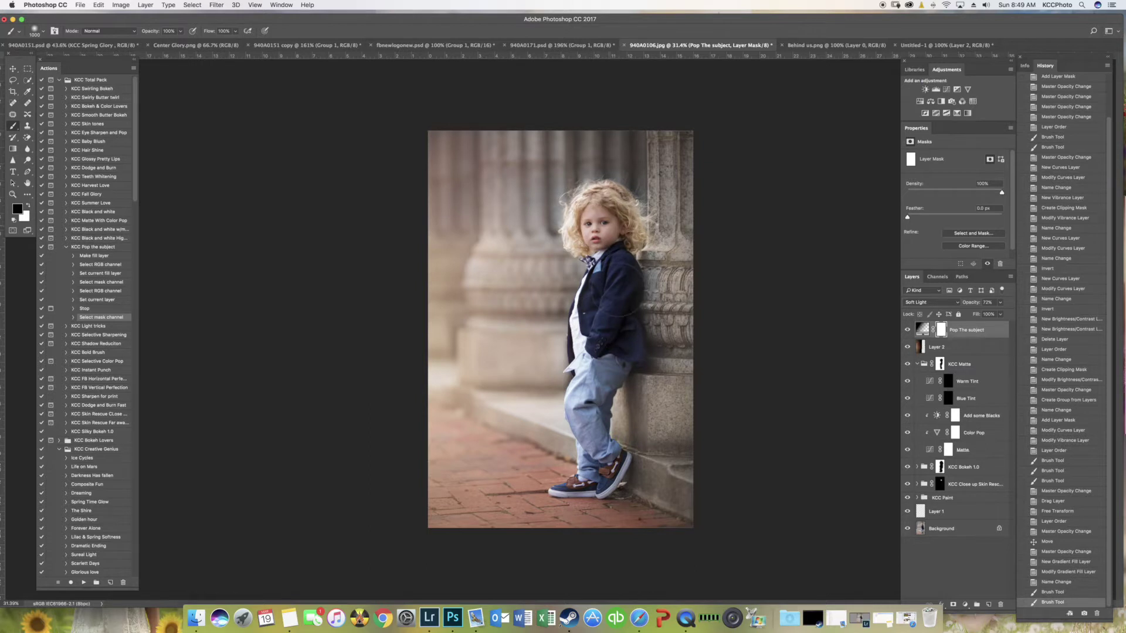
left_click(602, 455)
- Lower the Pop The subject layer's opacity to 47%
left_click(1000, 303)
left_click_drag(1000, 314, 991, 315)
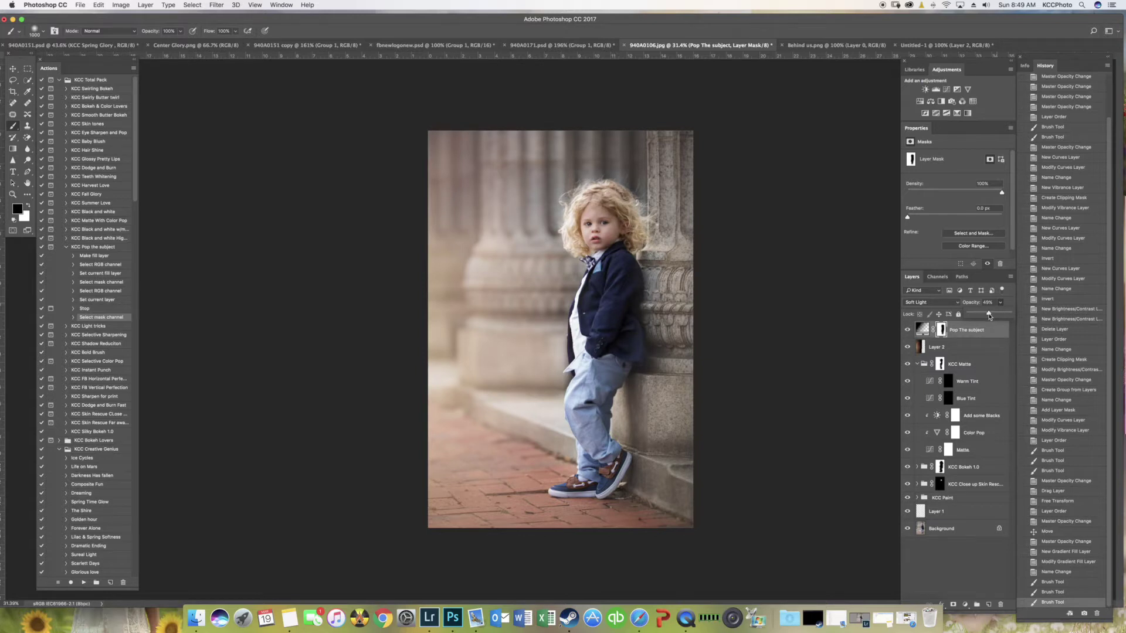
left_click_drag(988, 317, 988, 316)
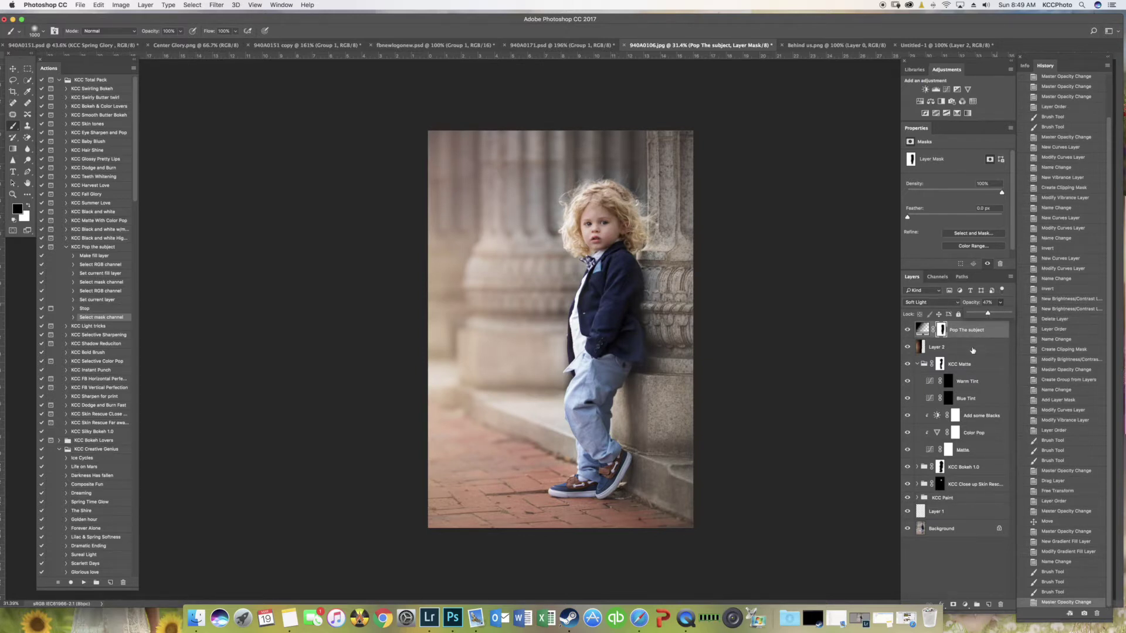
- Run the KCC Lens Filters action from the Background layer and move its Lens Filters group above all other layers
left_click(967, 347)
left_click(949, 532)
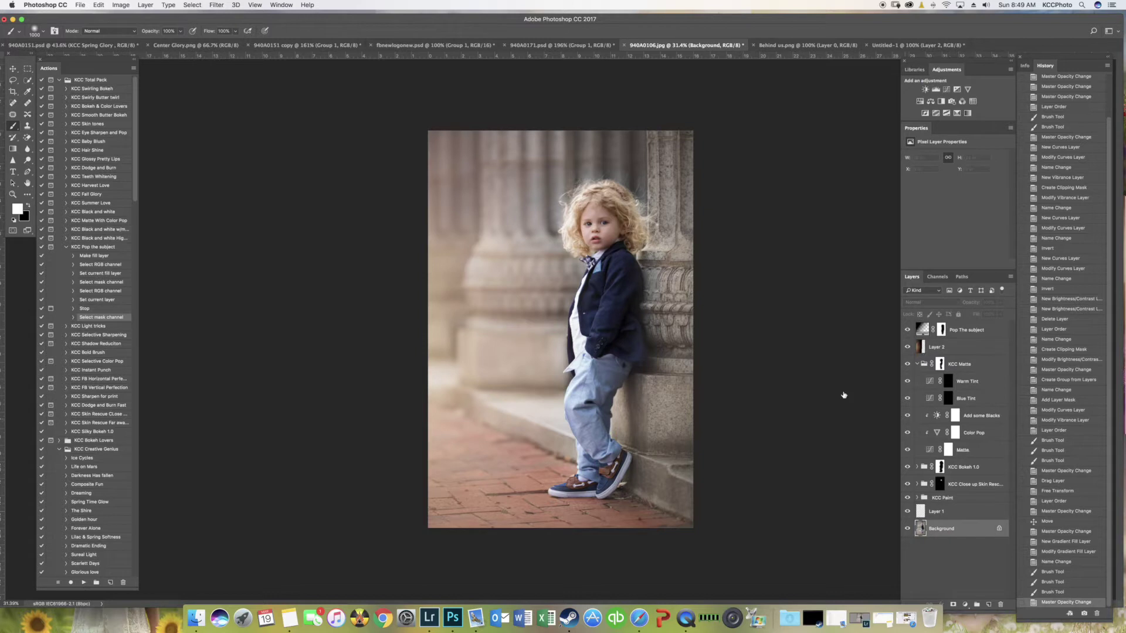
left_click(66, 248)
left_click_drag(135, 185, 139, 237)
left_click(89, 440)
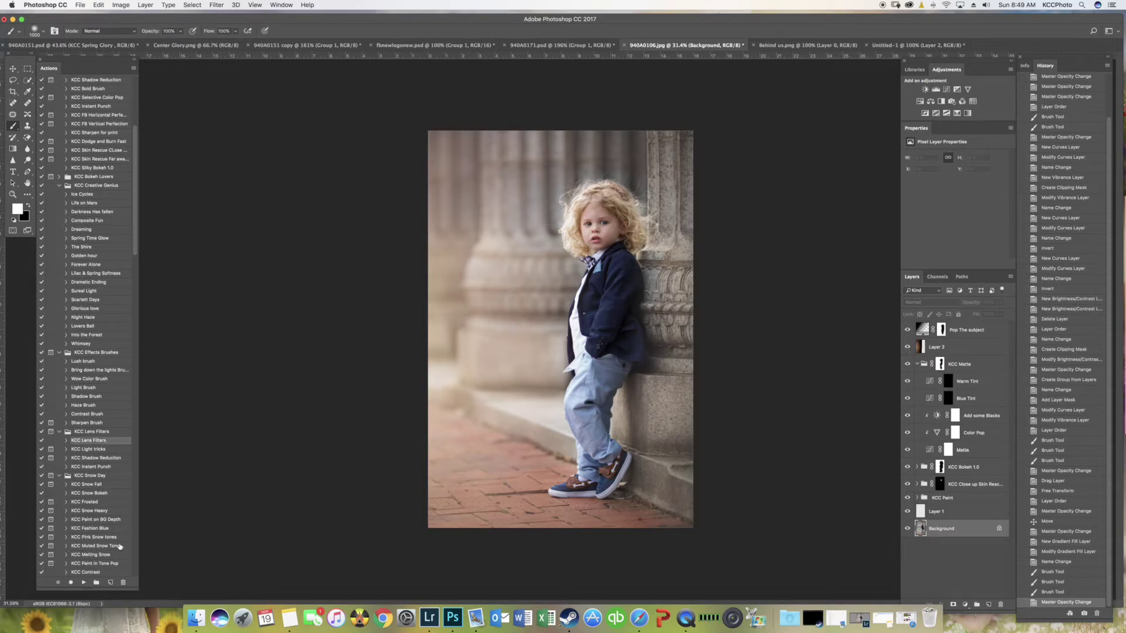
left_click(84, 582)
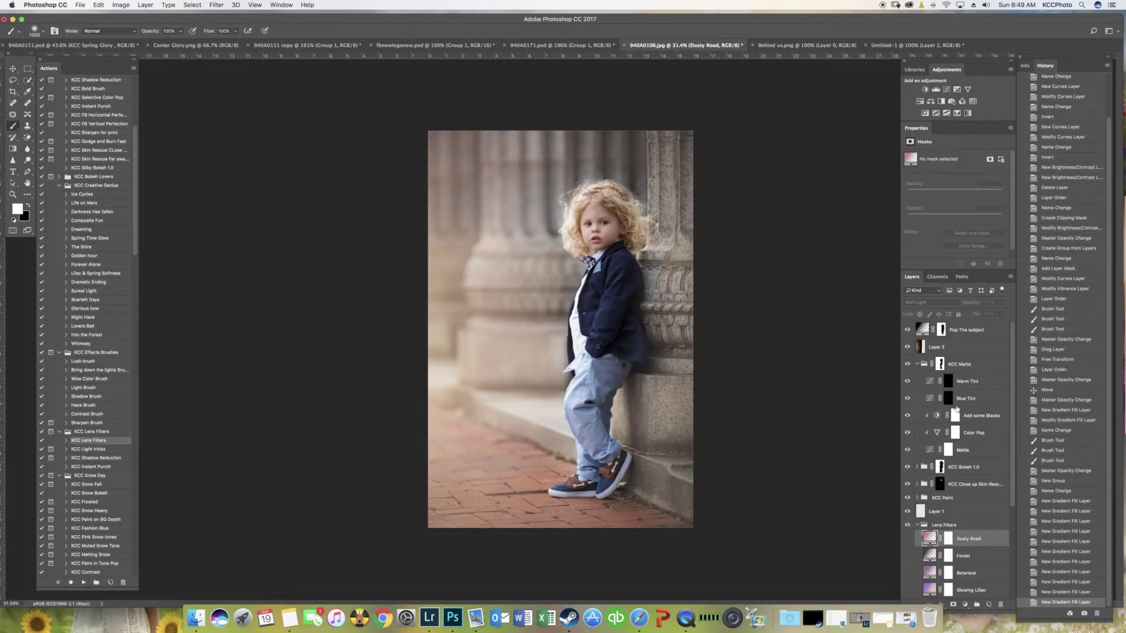
left_click_drag(945, 524, 965, 326)
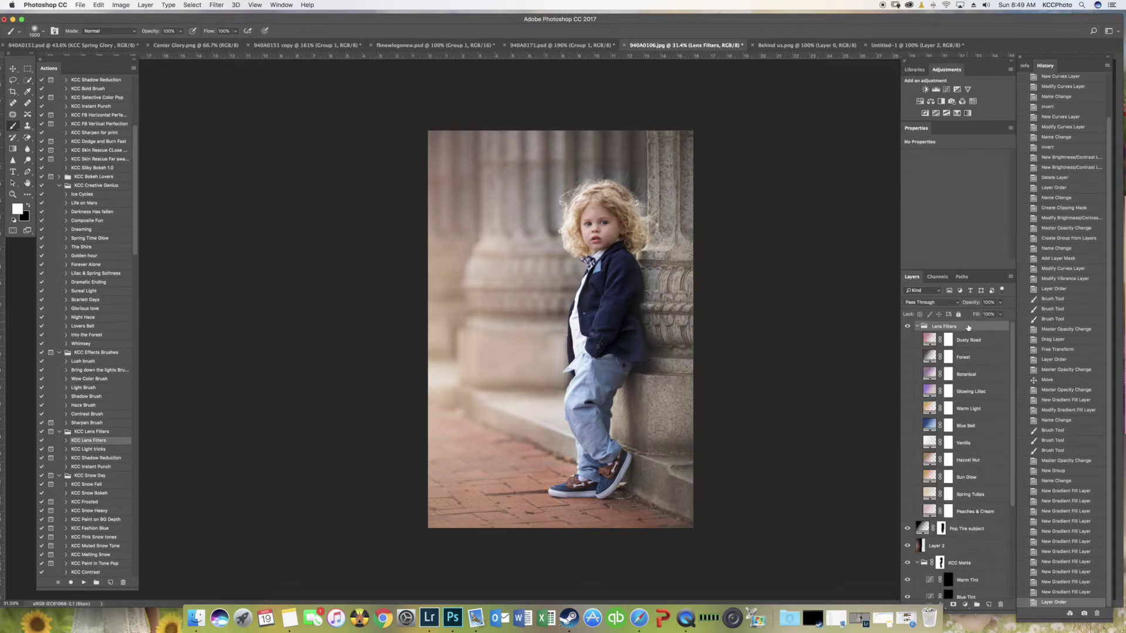
- Show the Warm Light and Blue Bell lens filters and lower Warm Light's opacity
left_click(907, 409)
left_click(908, 426)
left_click(907, 410)
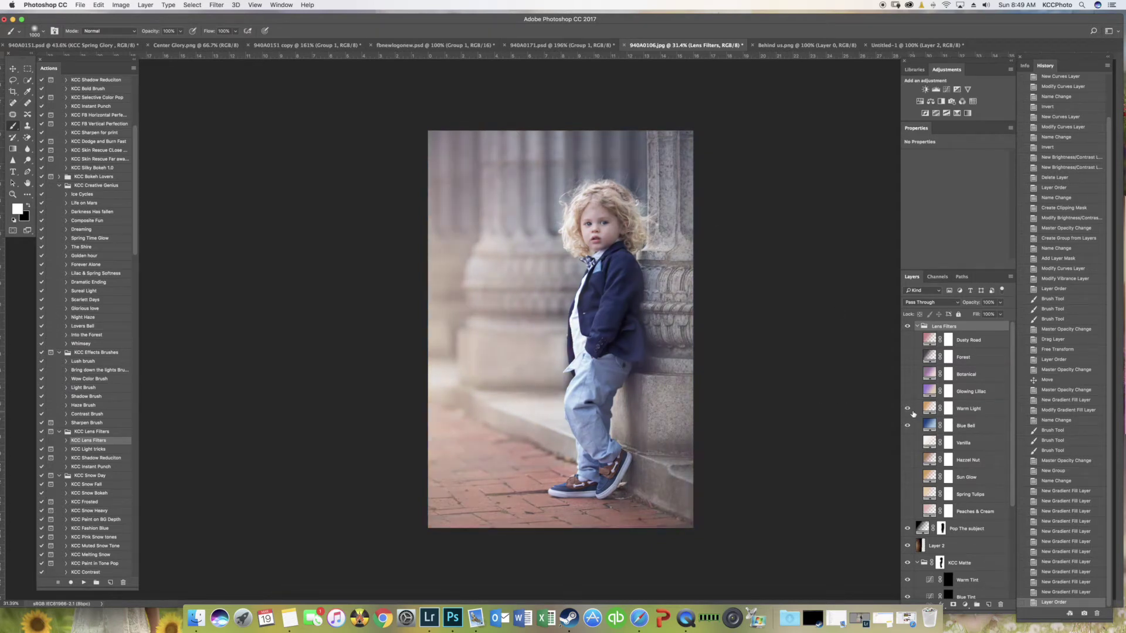
left_click(970, 408)
left_click(1000, 303)
left_click_drag(995, 314, 984, 314)
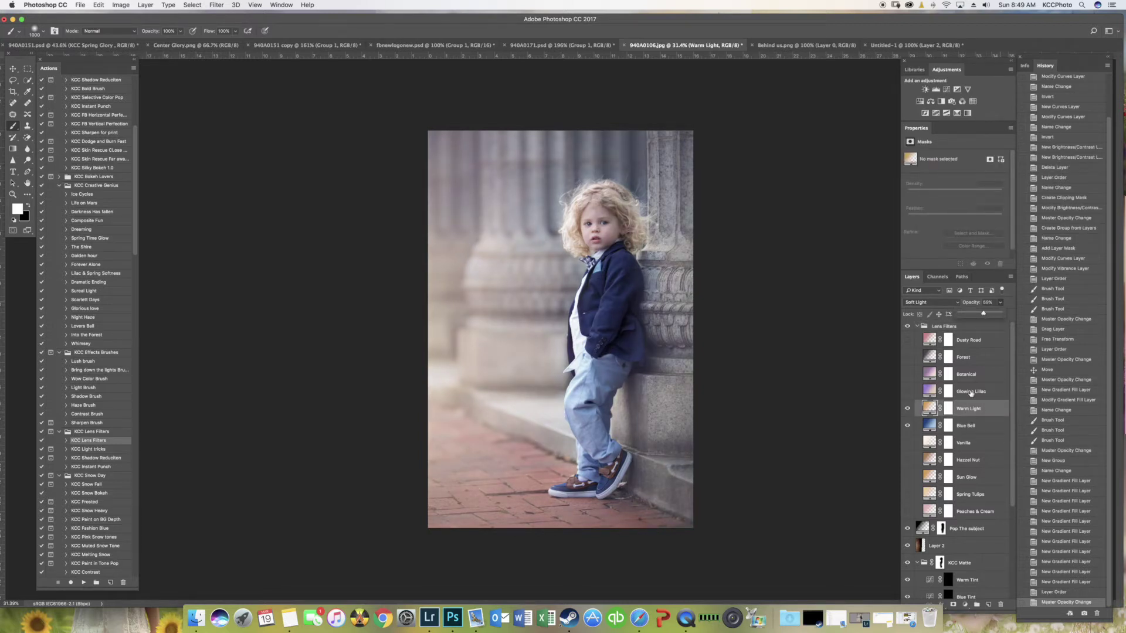
- Reduce Blue Bell's opacity, set Warm Light's opacity to 73%, and collapse the Lens Filters group
left_click(970, 424)
left_click(1001, 302)
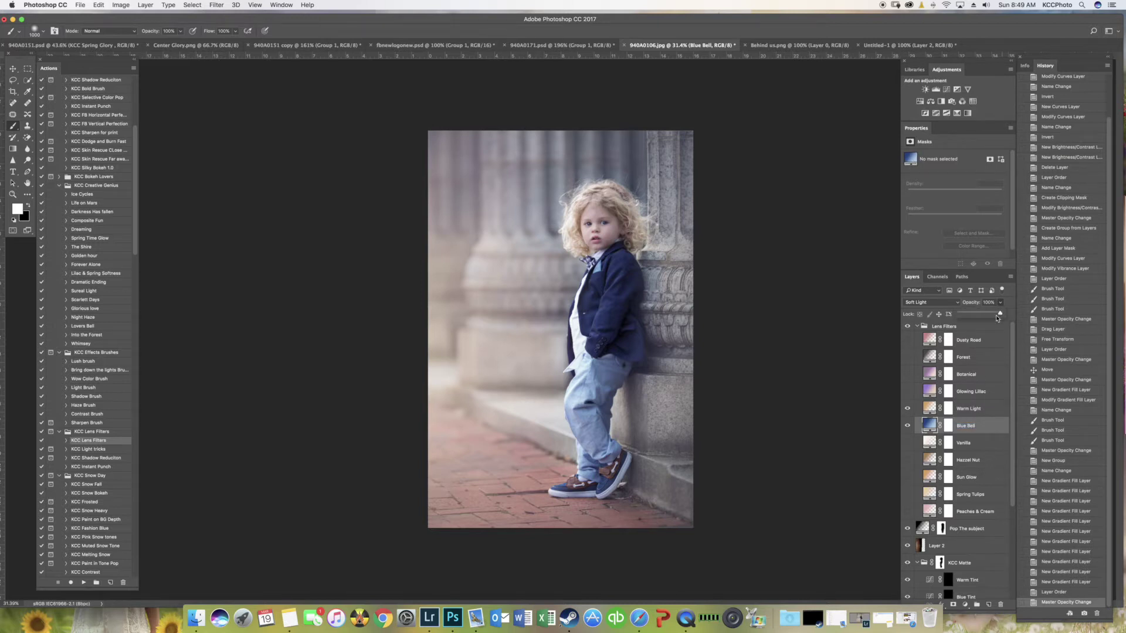
left_click_drag(1000, 316, 983, 317)
left_click_drag(981, 317, 981, 316)
left_click(968, 409)
left_click(1001, 303)
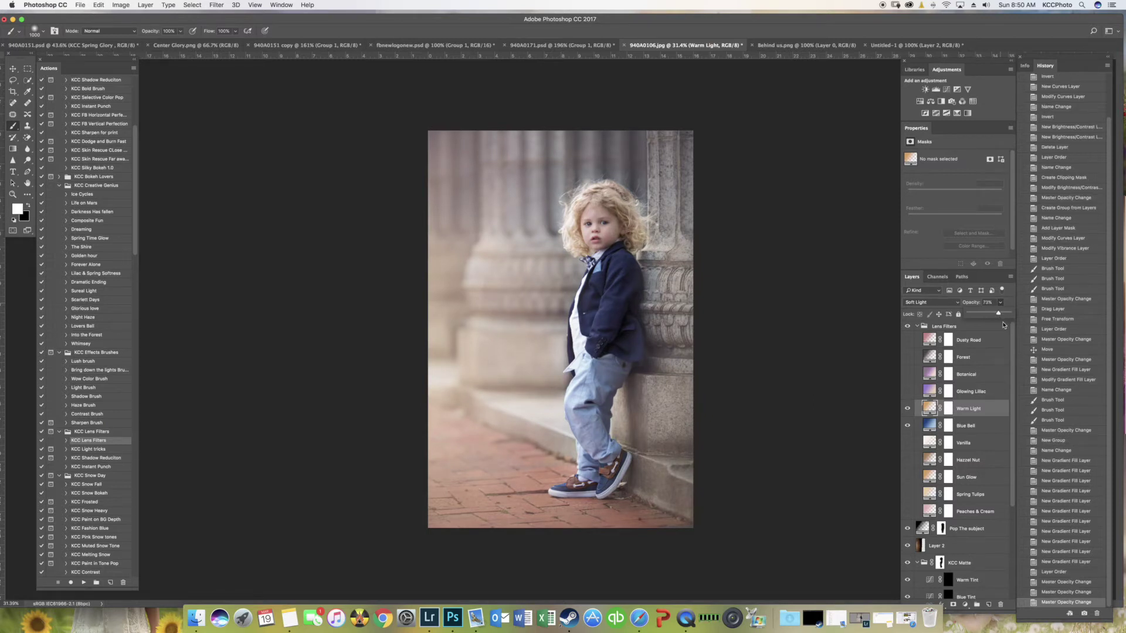
left_click(917, 326)
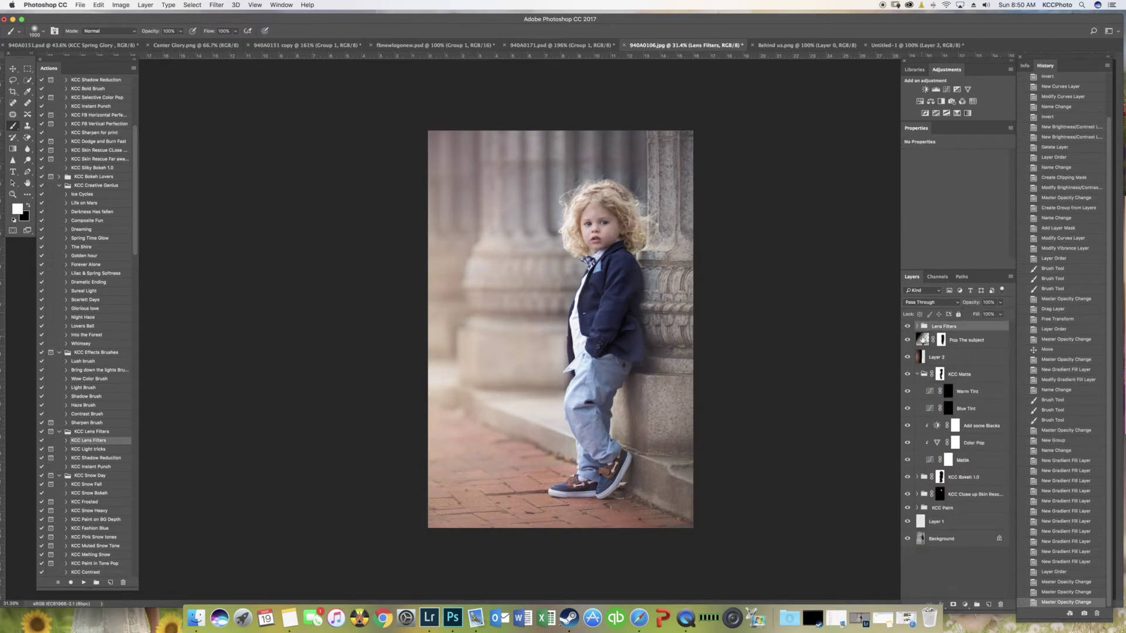
- Raise the Pop The subject layer's opacity to 75% and the KCC Matte group's opacity to 92%
left_click(977, 342)
left_click(1000, 304)
left_click_drag(1000, 315, 1001, 315)
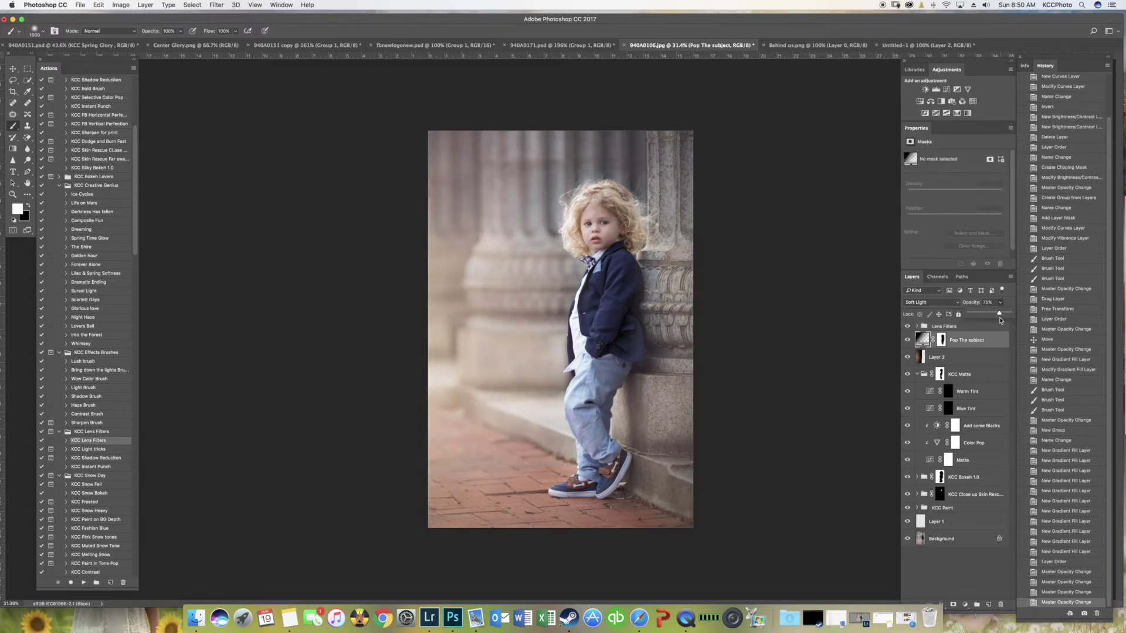
left_click(961, 375)
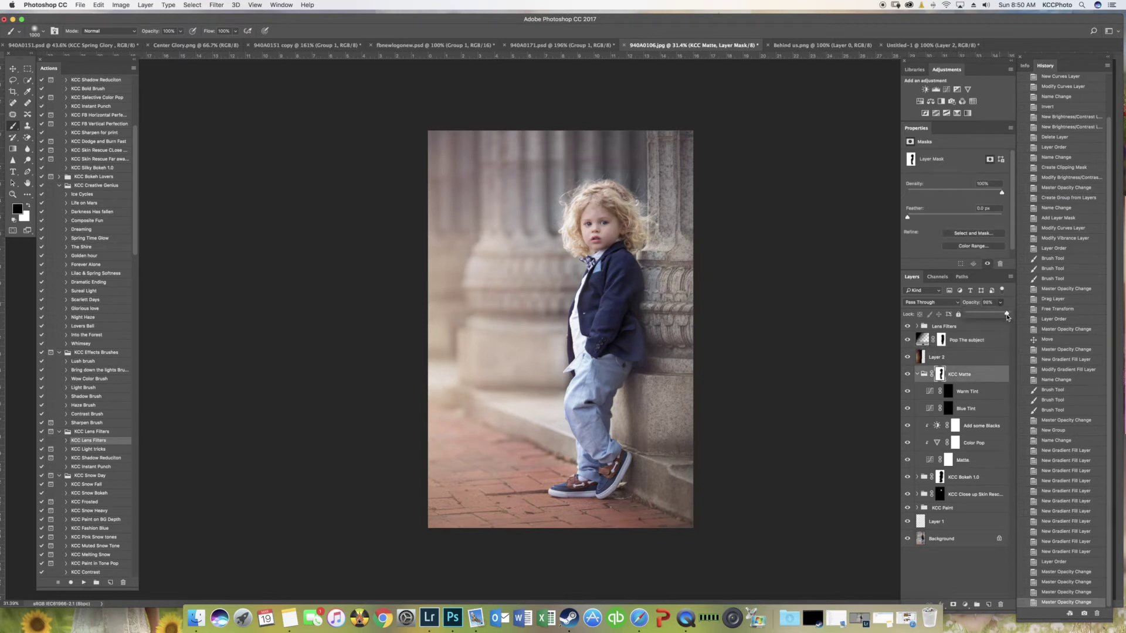
left_click_drag(1006, 317, 1004, 316)
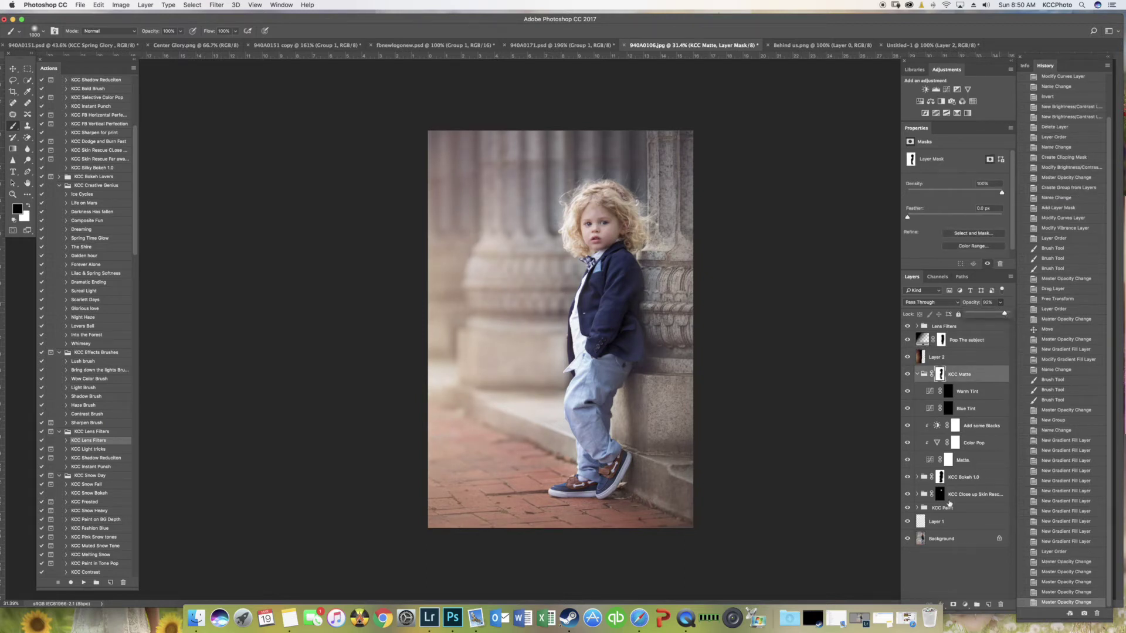
- Raise the KCC Bokeh 1.0 group's opacity to 100%
left_click(975, 477)
left_click(1000, 303)
left_click_drag(999, 314, 1010, 317)
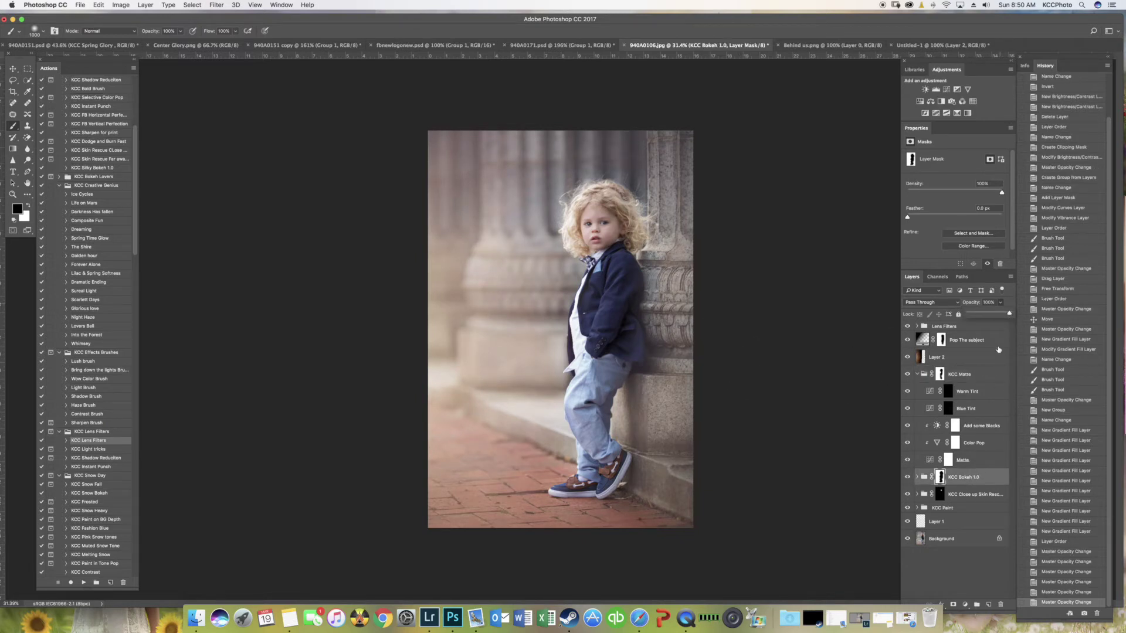
mouse_move(1009, 313)
left_mouse_down()
mouse_move(968, 314)
mouse_move(1010, 316)
left_mouse_up()
- Brush black on the KCC Bokeh 1.0 mask over the column behind the child to remove the blur there
left_click(941, 478)
left_click_drag(676, 214, 682, 157)
left_click(682, 138)
left_click_drag(676, 240, 668, 393)
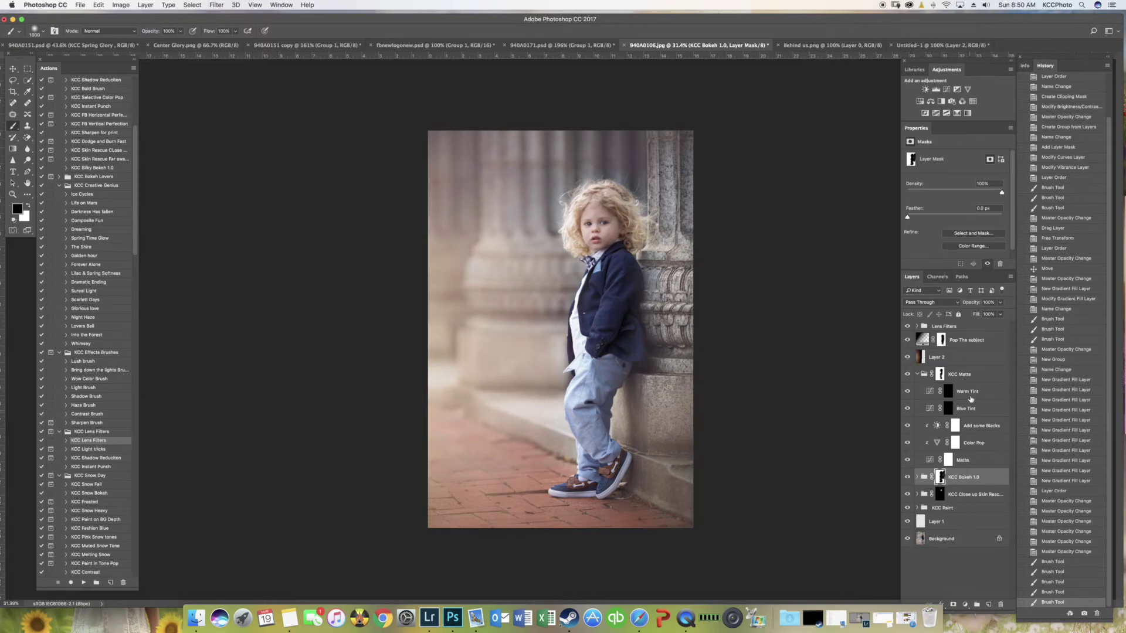
- Run the Whimsey action from the Background layer and move its group directly below the Lens Filters group
left_click(953, 328)
key("x")
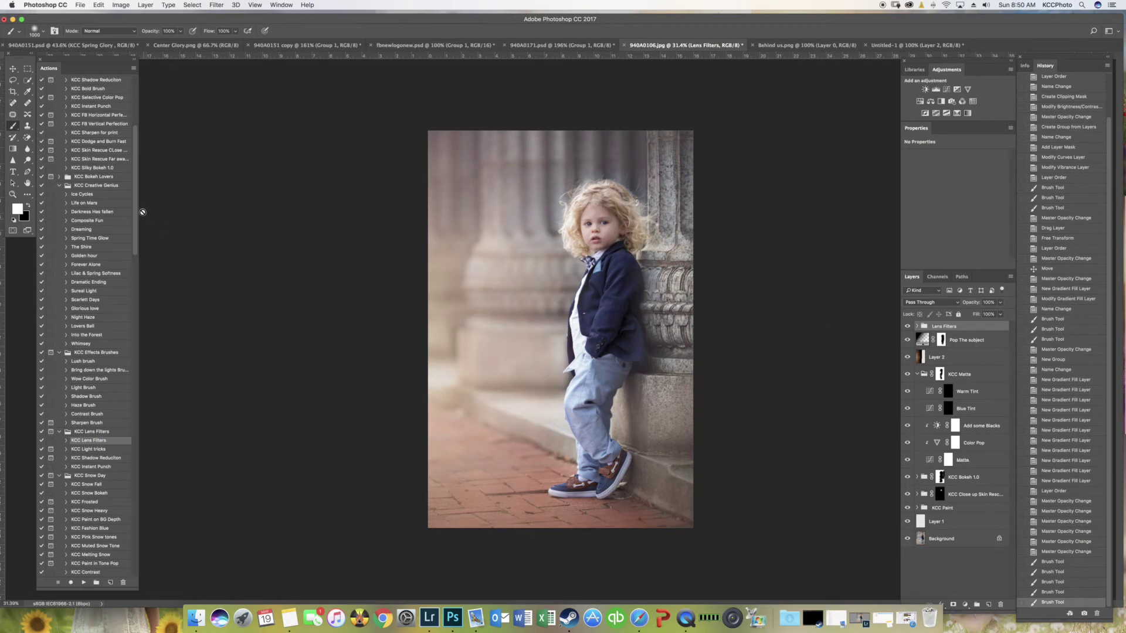
scroll(137, 190, "down", 1)
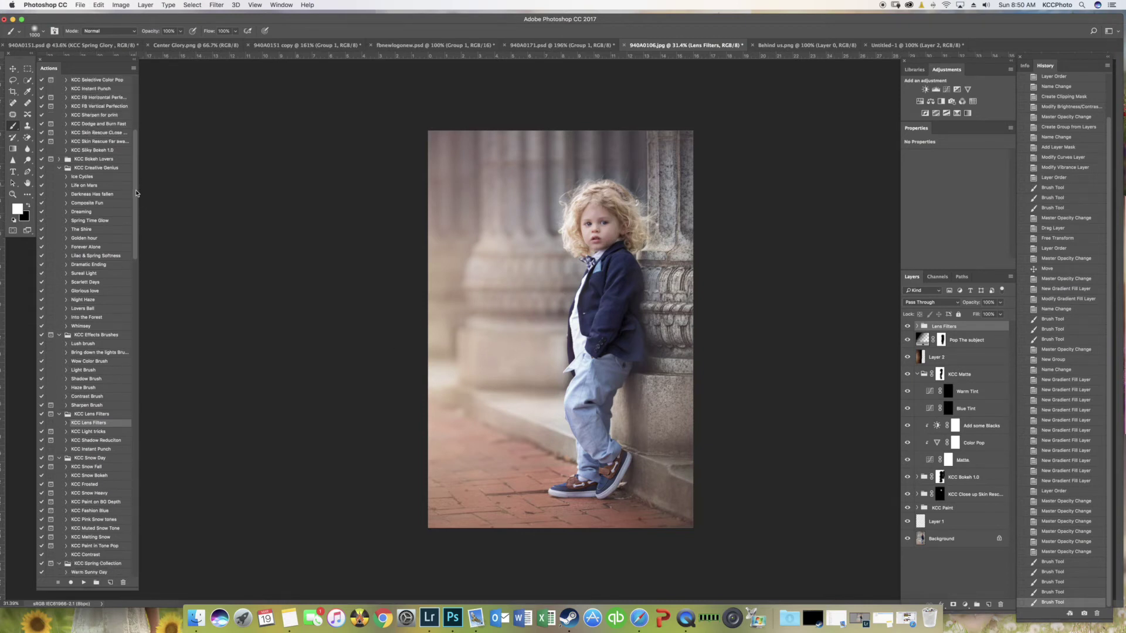
left_click(939, 538)
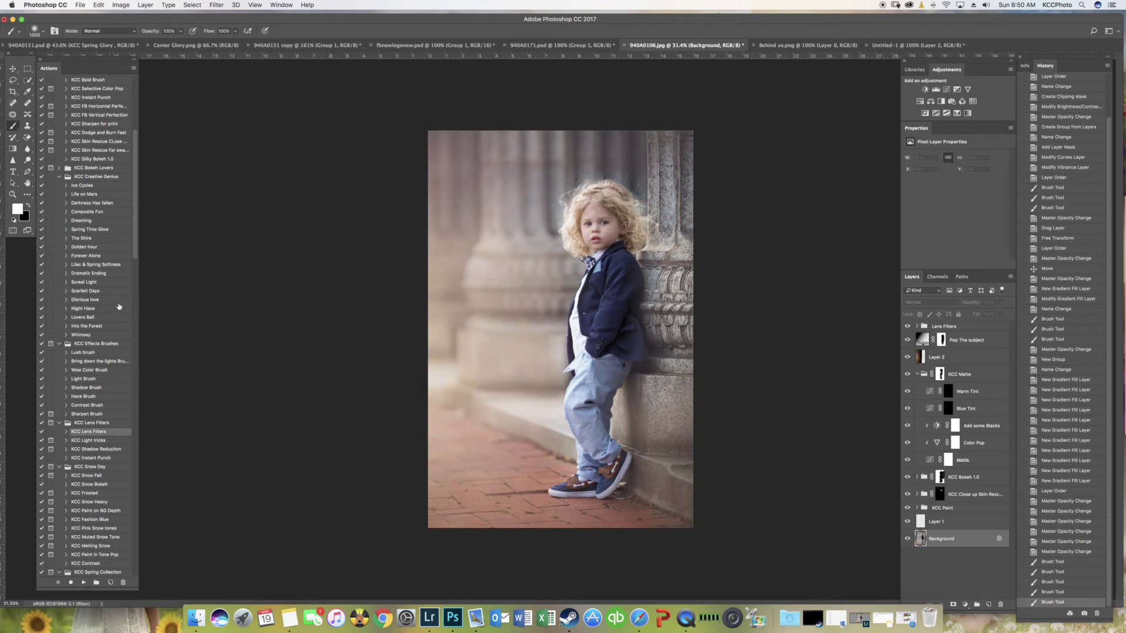
left_click(92, 335)
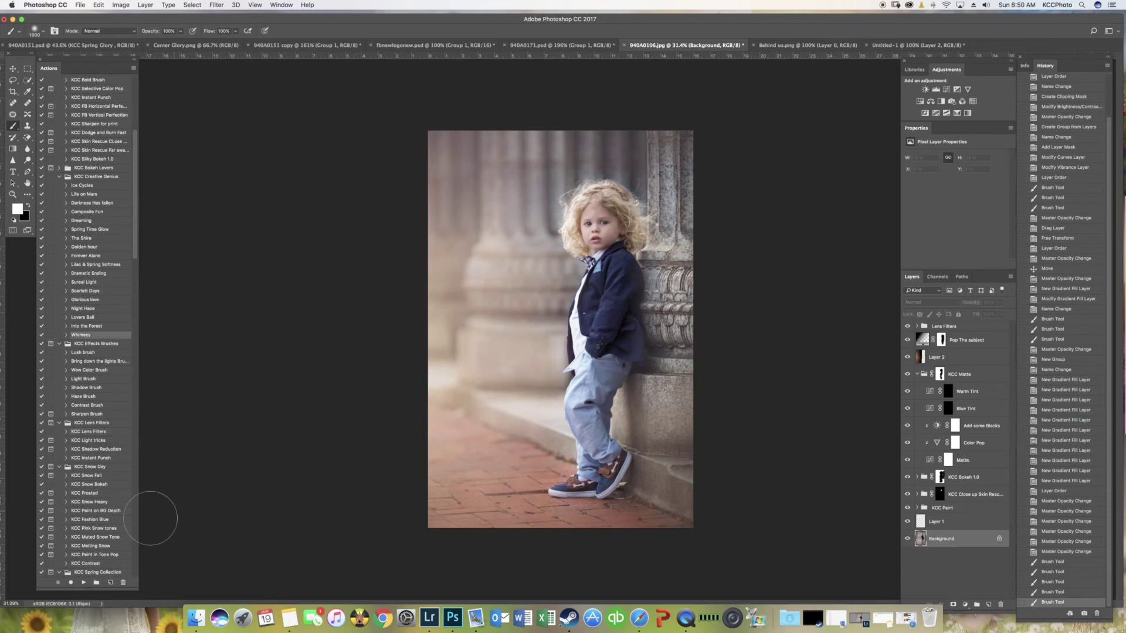
left_click(84, 583)
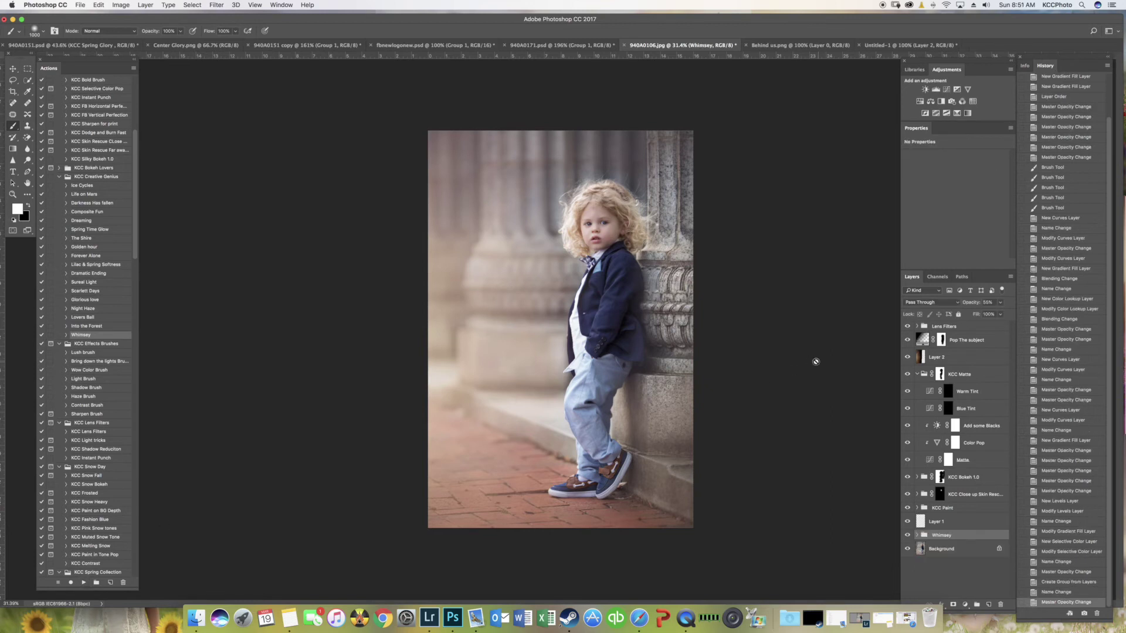
left_click_drag(973, 537, 969, 336)
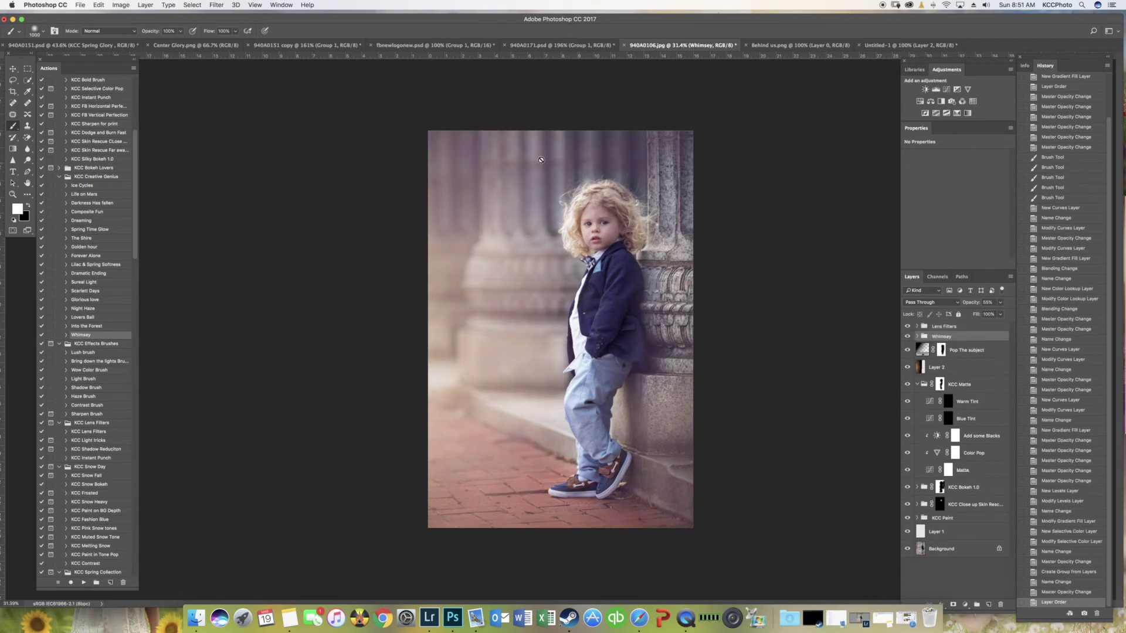
- Adjust the Whimsey group's opacity to about 52% and raise the opacity of the light overlay on Layer 2
left_click(1000, 303)
left_click_drag(989, 316, 990, 314)
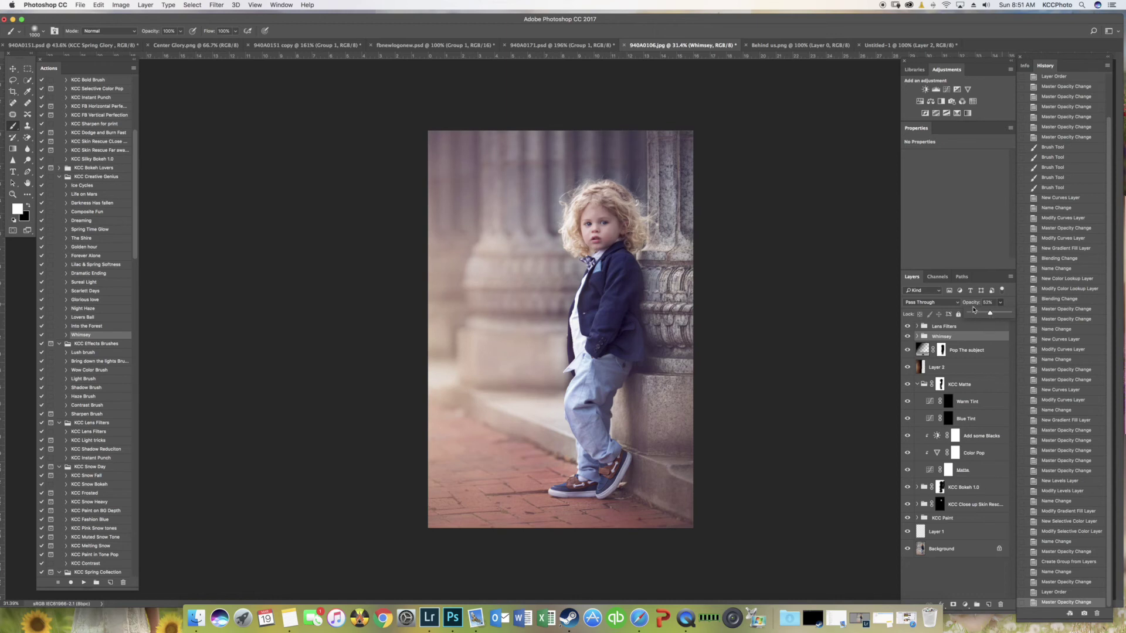
left_click(975, 368)
left_click(1000, 302)
left_click_drag(996, 313, 1005, 313)
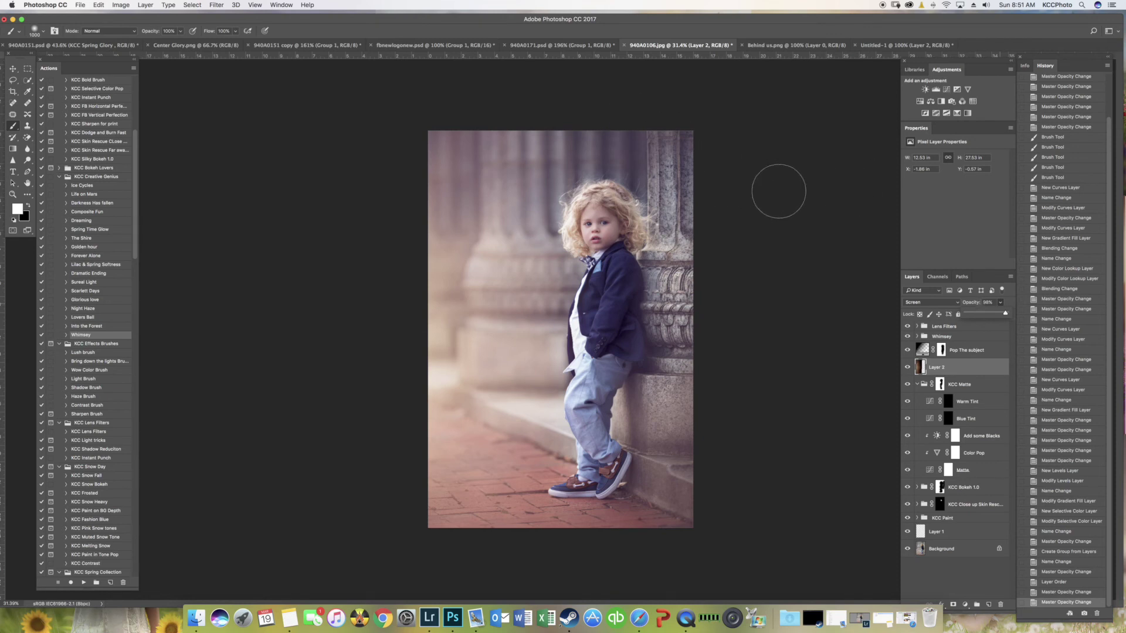
- Add a Levels adjustment above the Lens Filters group and set its white input level to 247
left_click(963, 327)
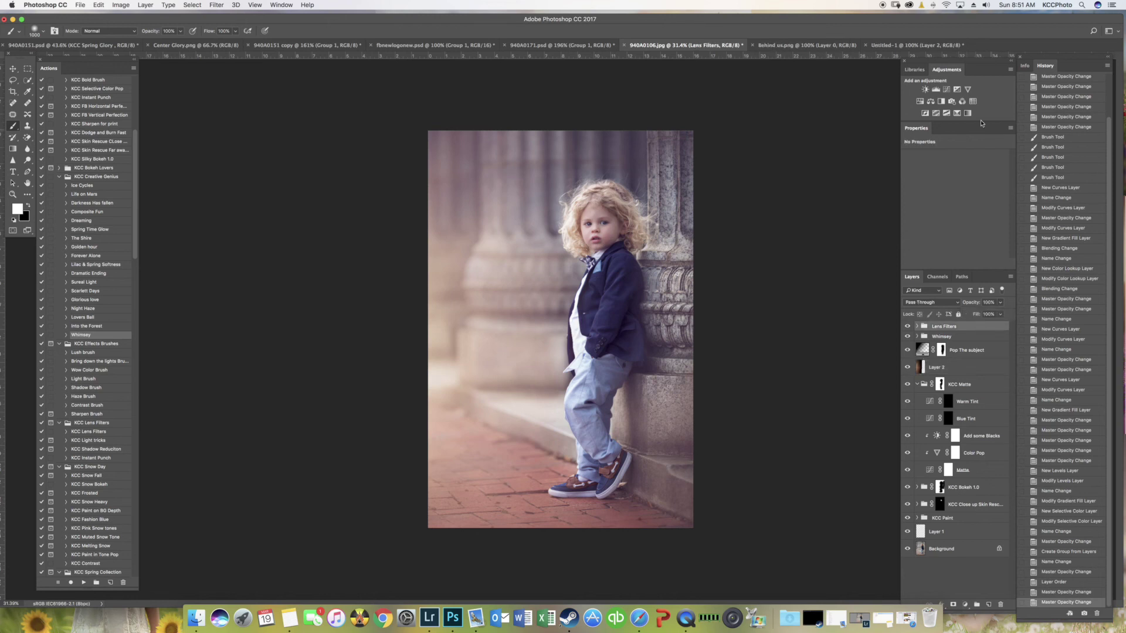
left_click(936, 90)
left_click_drag(1003, 218, 1001, 221)
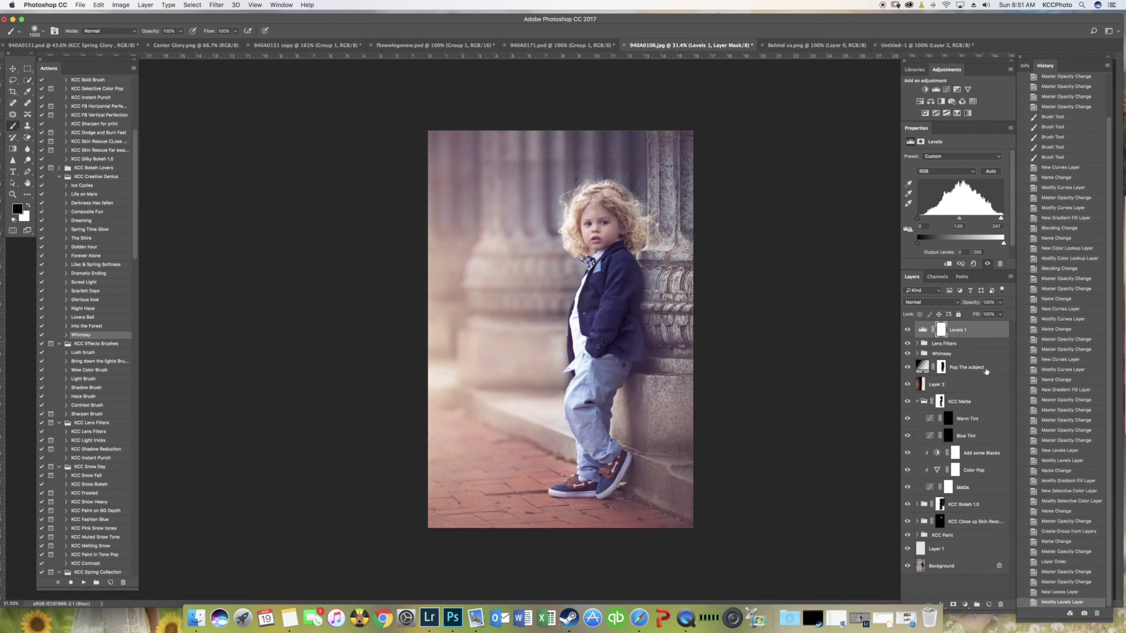